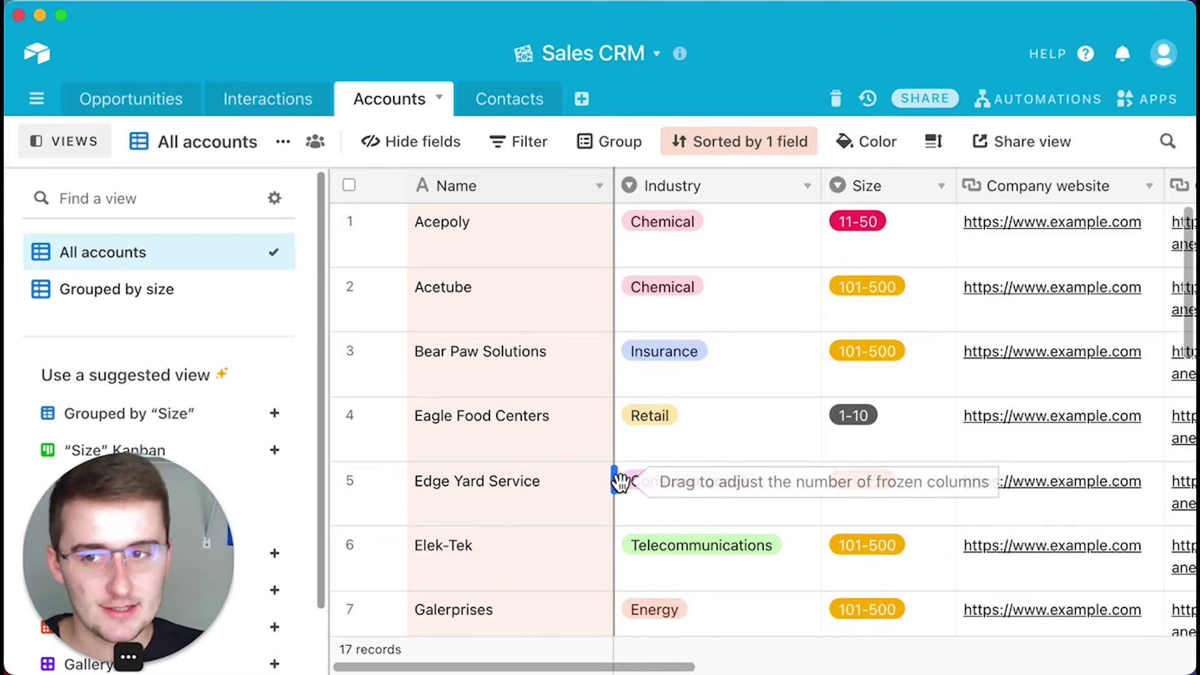
Open the Opportunities table with the views sidebar hidden and examine the Account and Estimated value fields
left_click(156, 98)
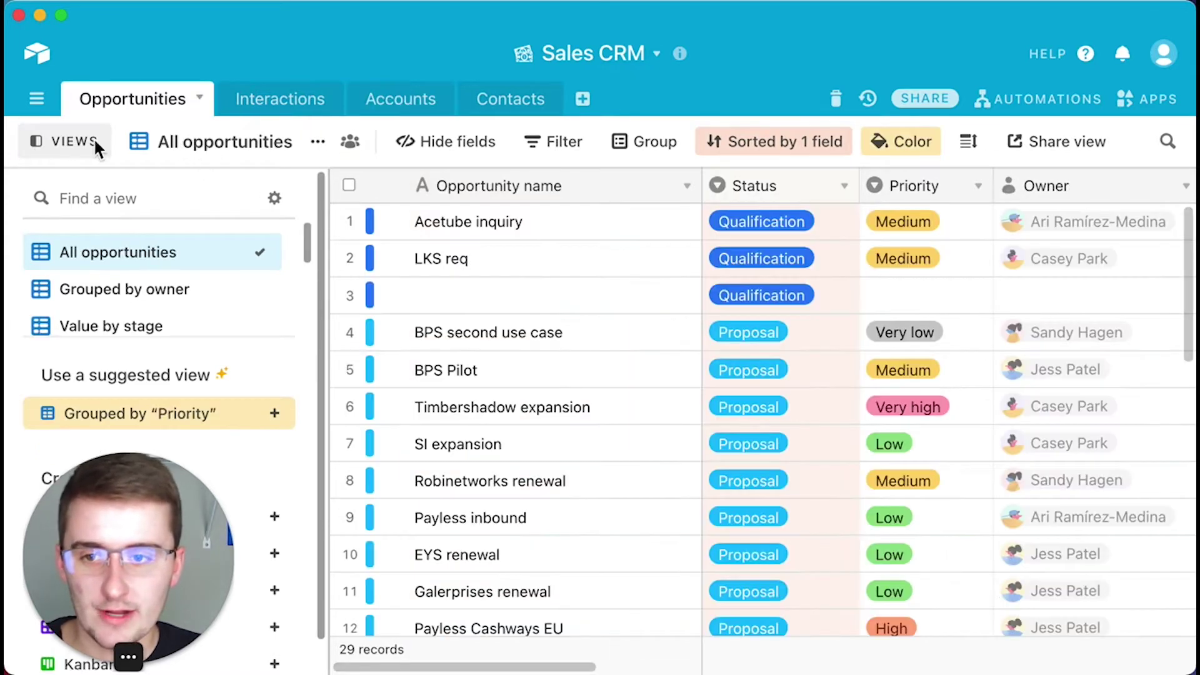
left_click(62, 140)
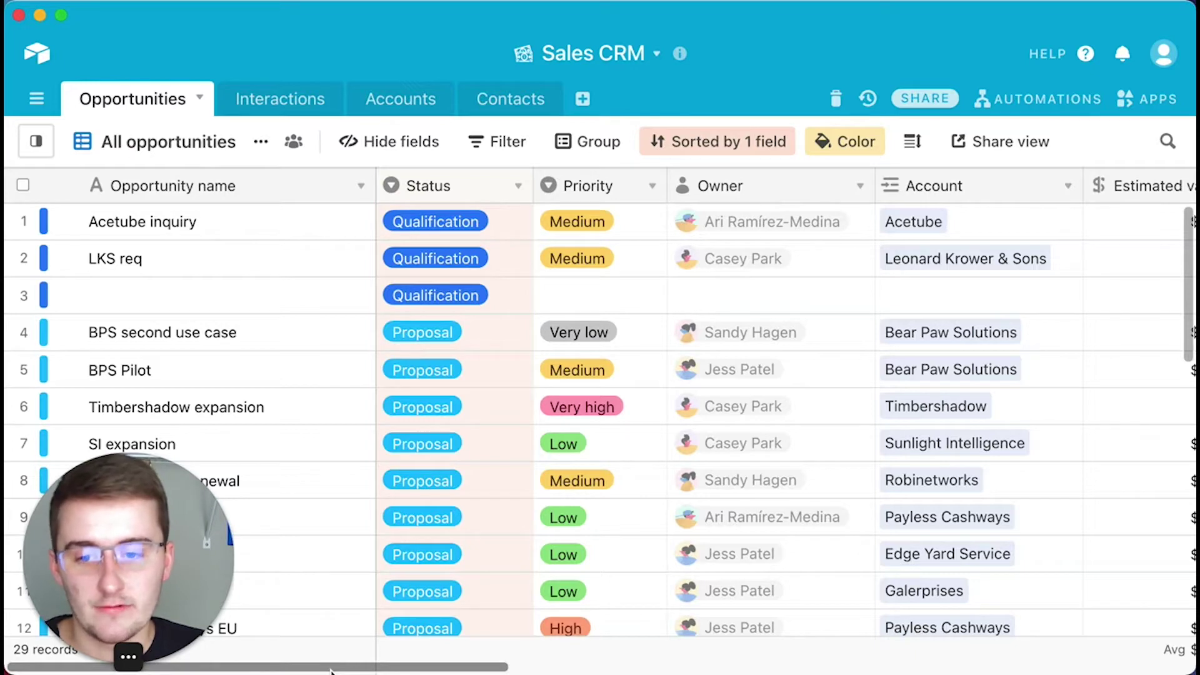
left_click_drag(332, 671, 545, 666)
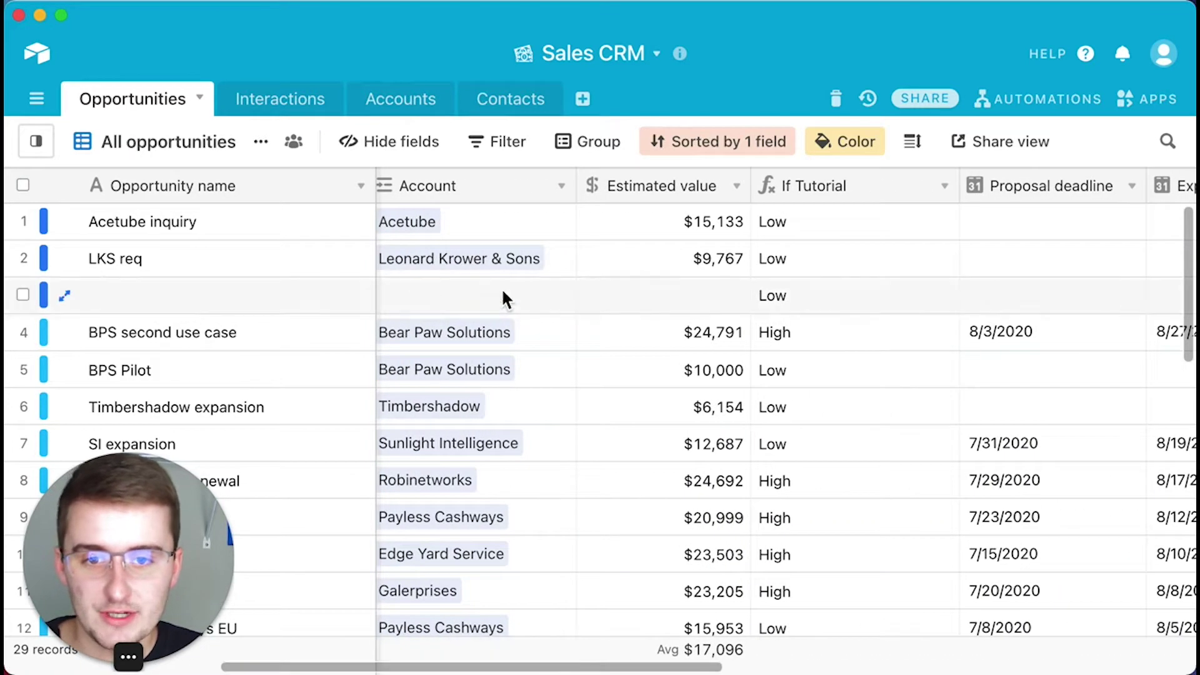
scroll(465, 370, "left", 1)
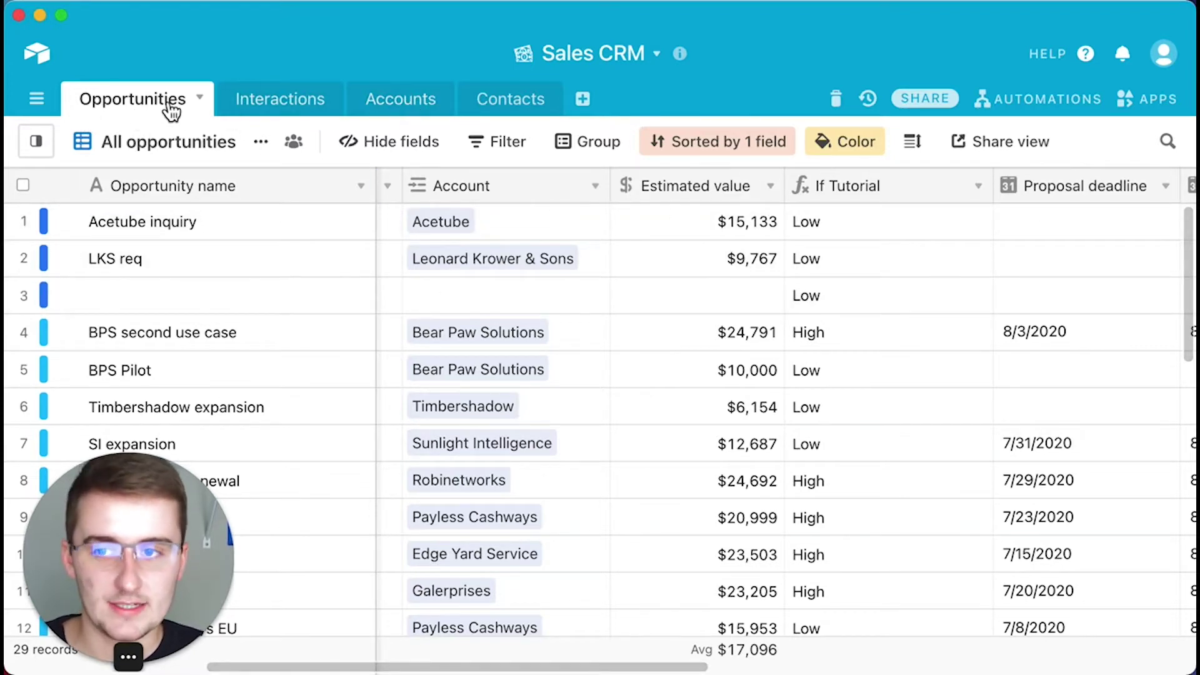
Insert a Rollup field directly after the Opportunities field in the Accounts table
left_click(423, 107)
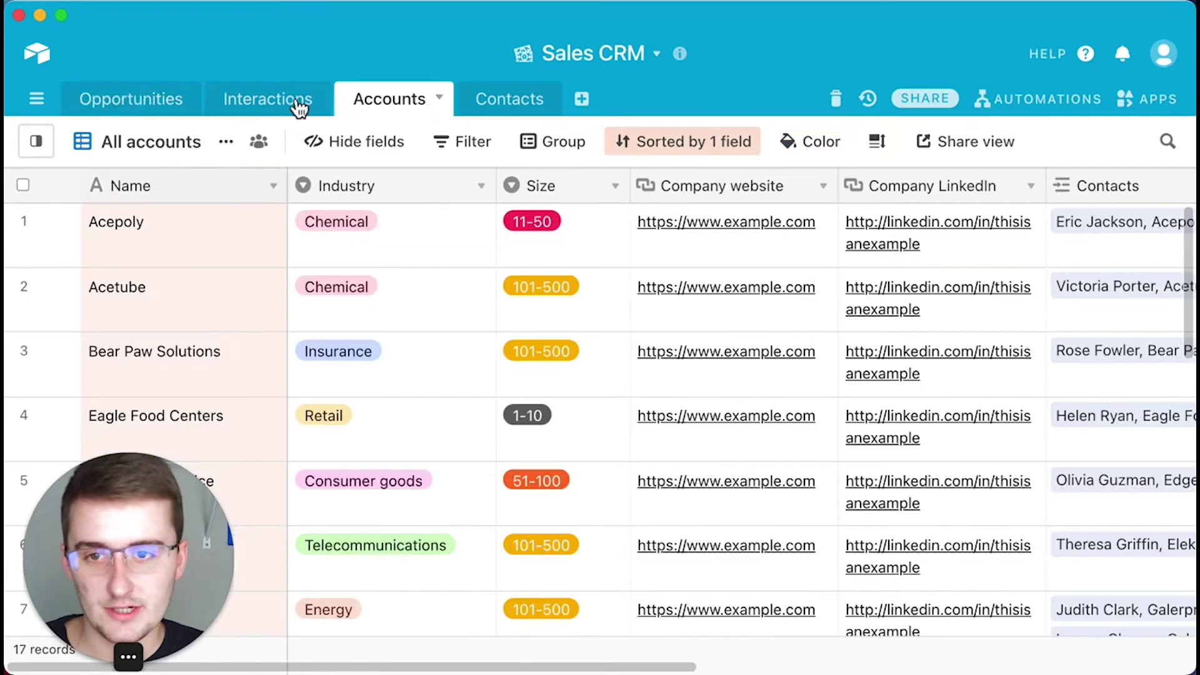
left_click_drag(686, 666, 1074, 664)
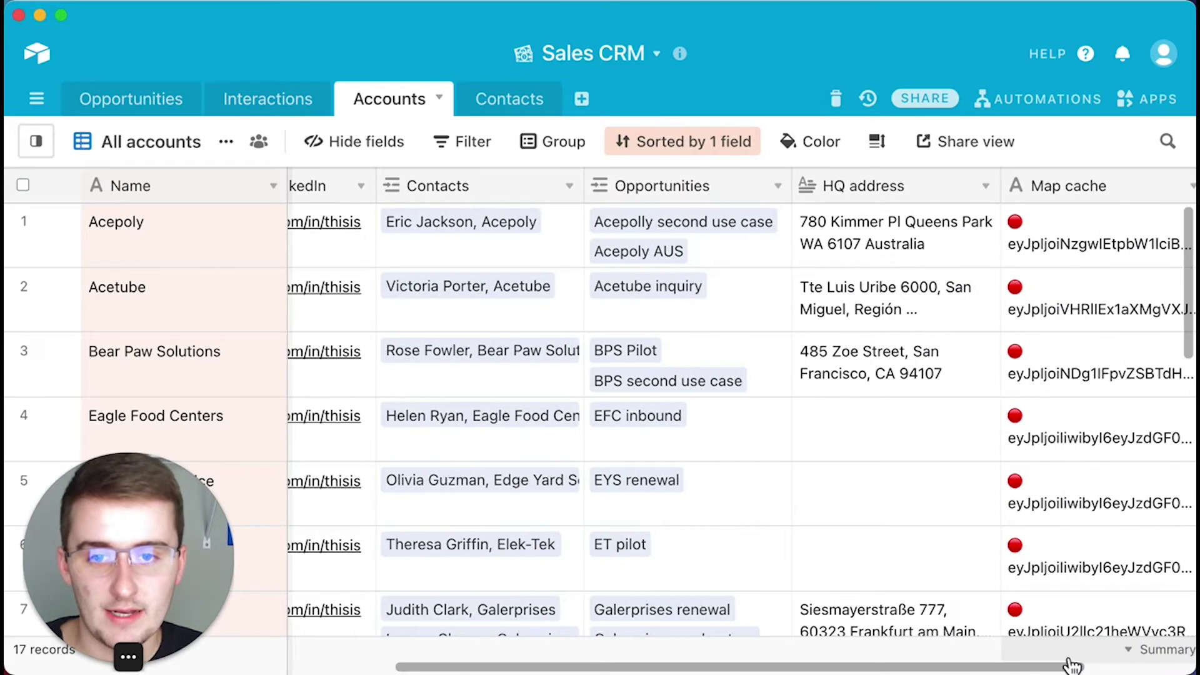
right_click(705, 185)
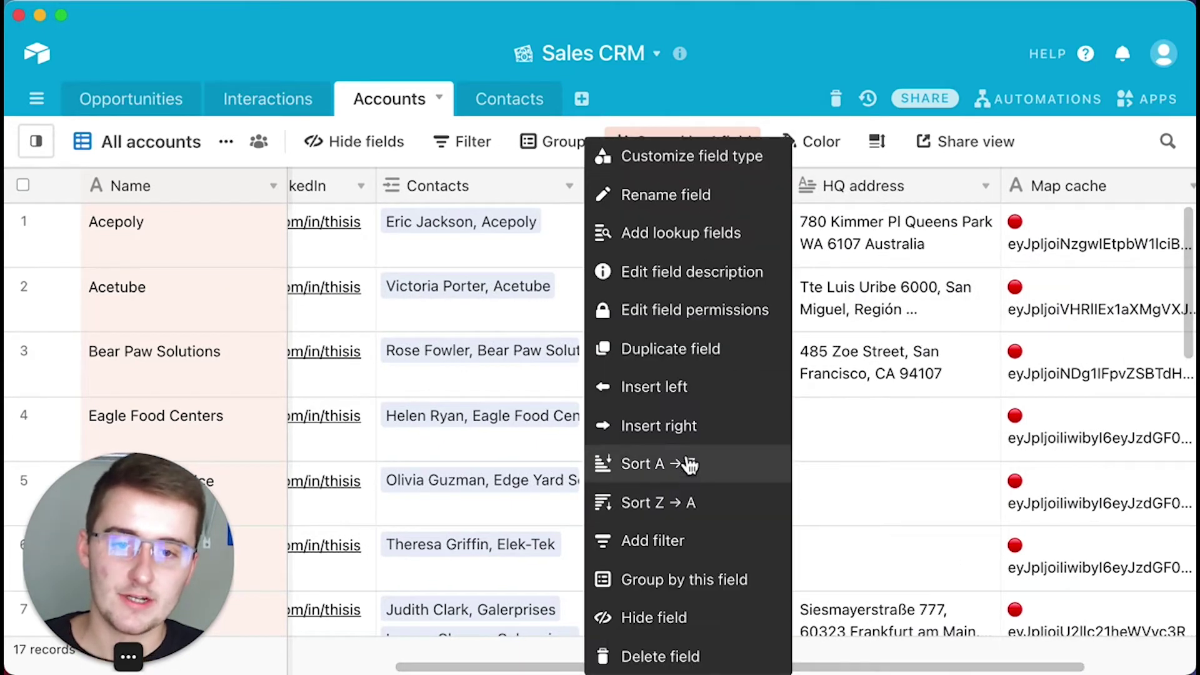
left_click(657, 426)
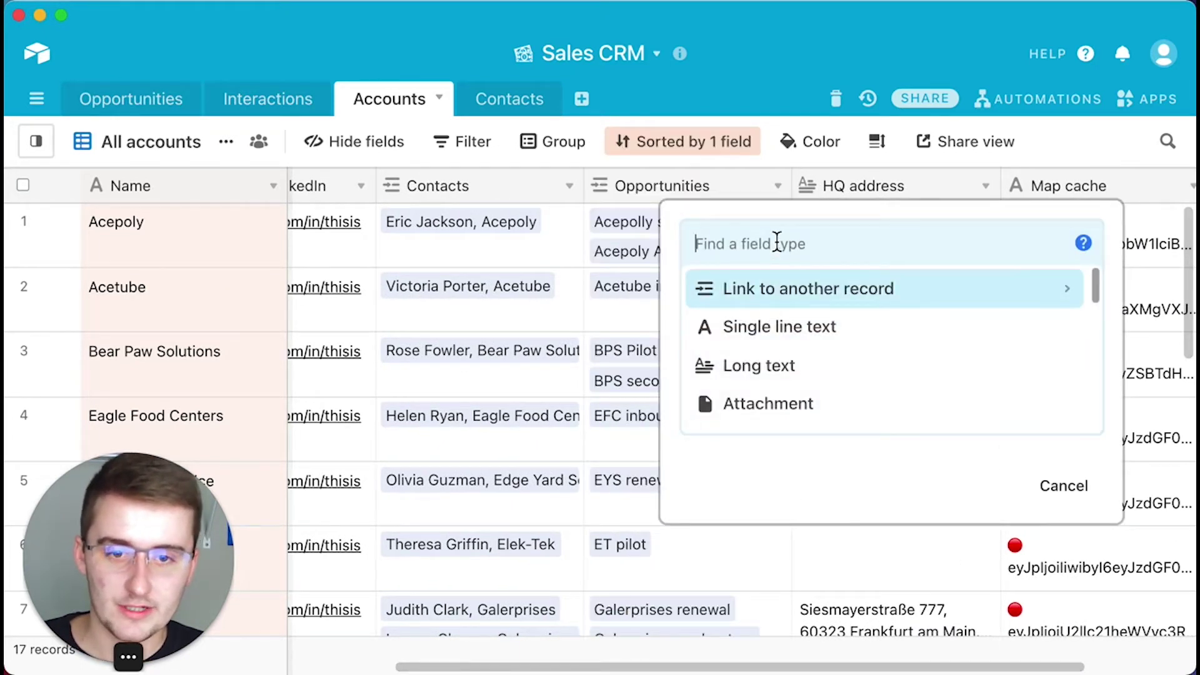
type("roll")
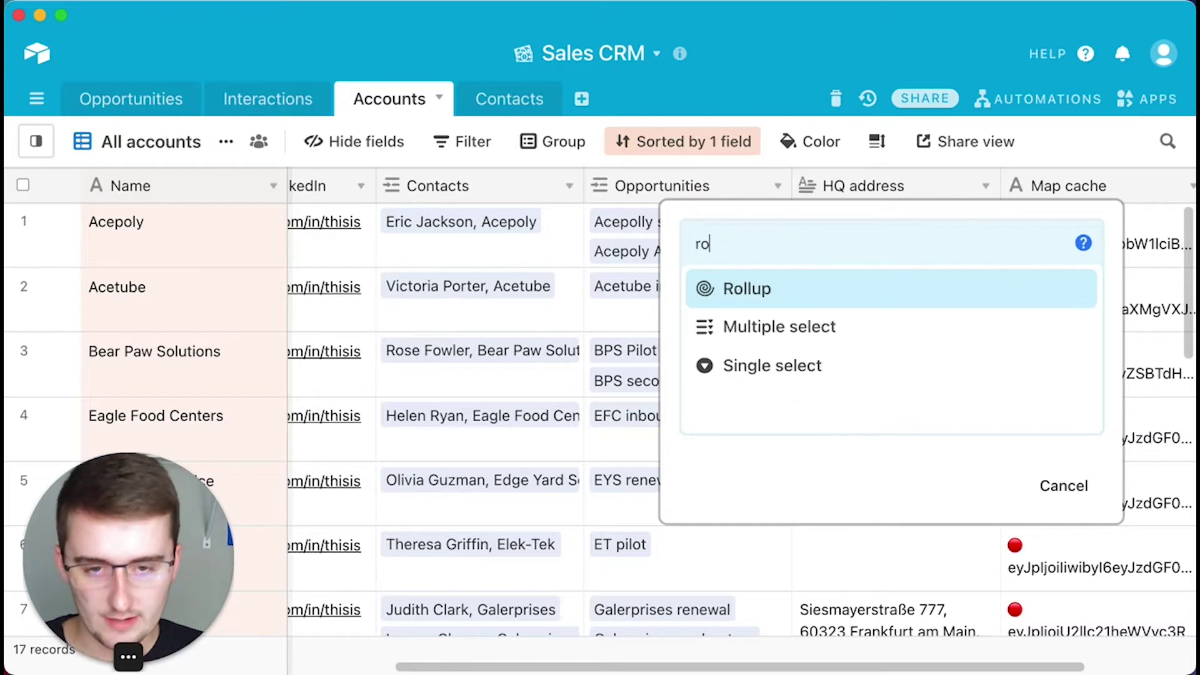
left_click(781, 292)
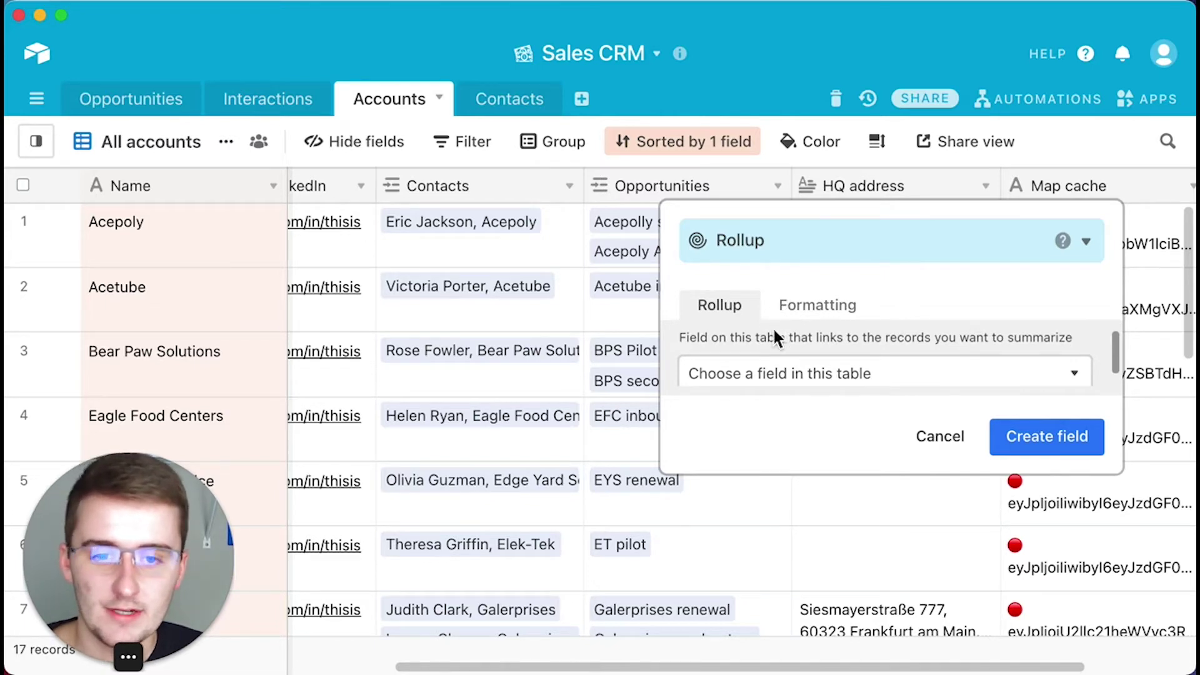
Set the rollup to use the Opportunities link field and summarize its Estimated value field
scroll(804, 354, "down", 1)
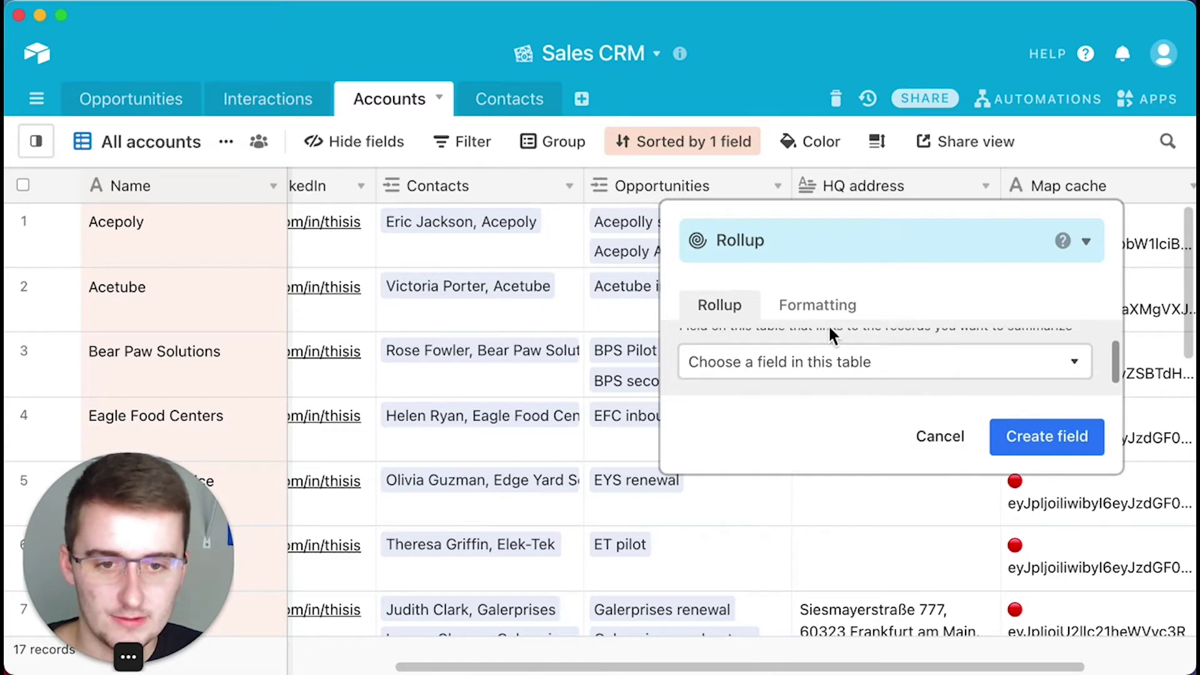
scroll(792, 342, "up", 1)
scroll(793, 342, "down", 1)
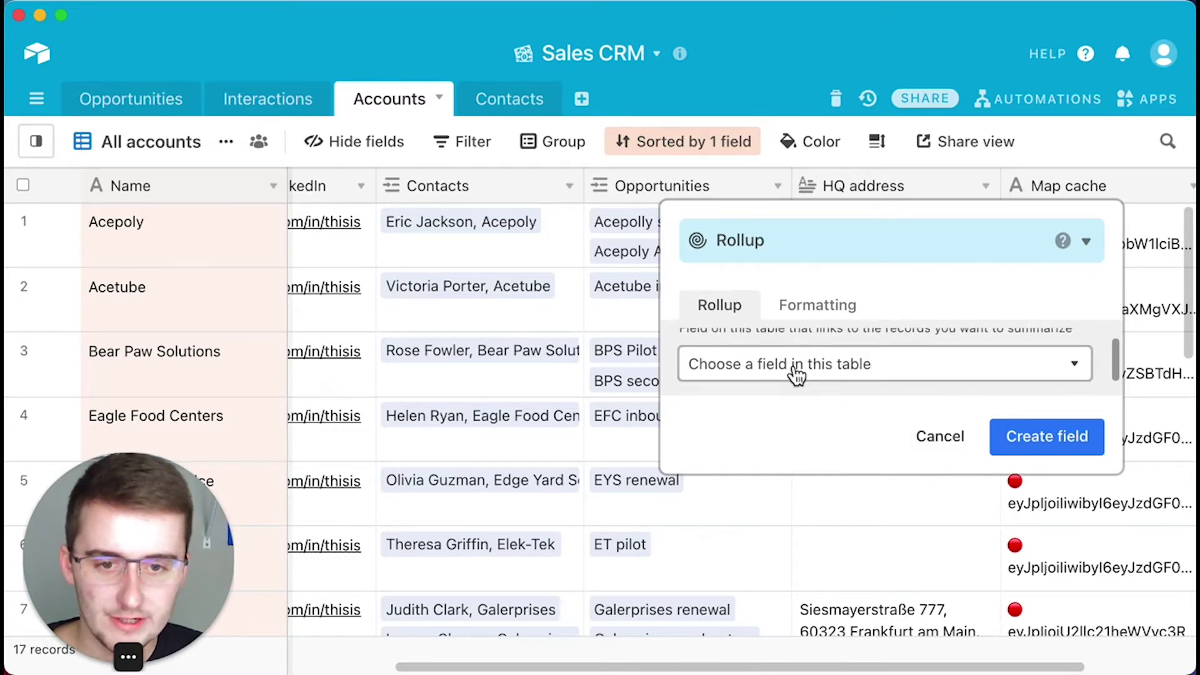
left_click(795, 368)
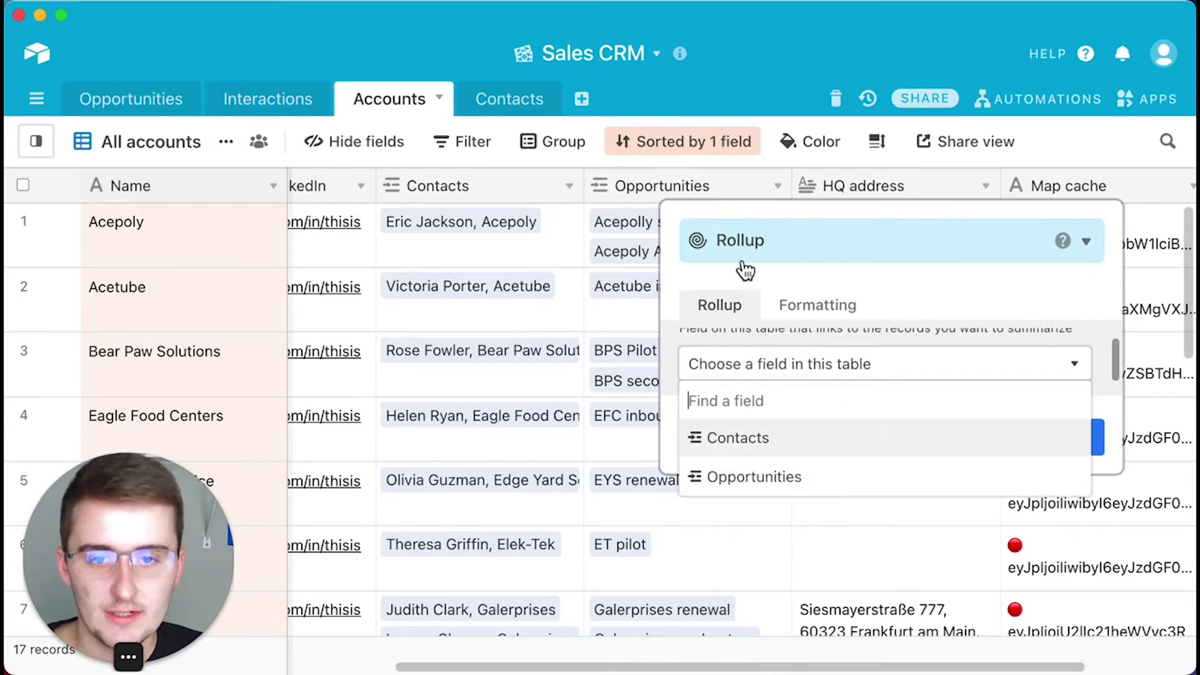
left_click(774, 480)
scroll(770, 359, "down", 2)
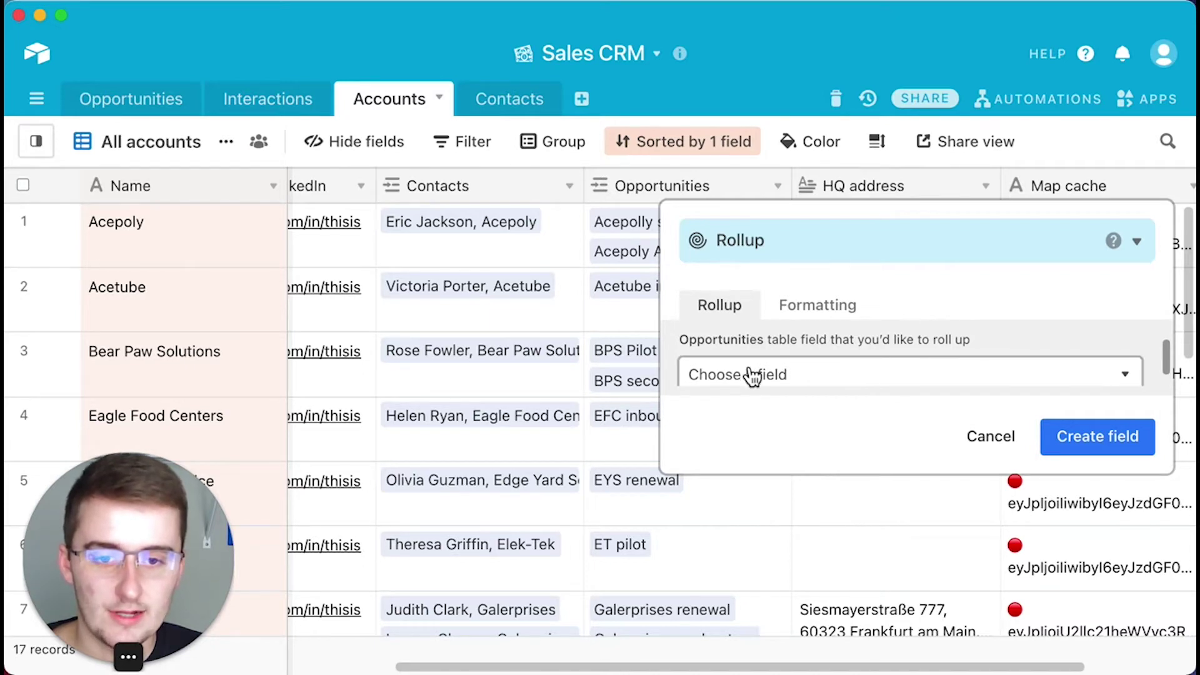
left_click(752, 375)
scroll(752, 267, "down", 2)
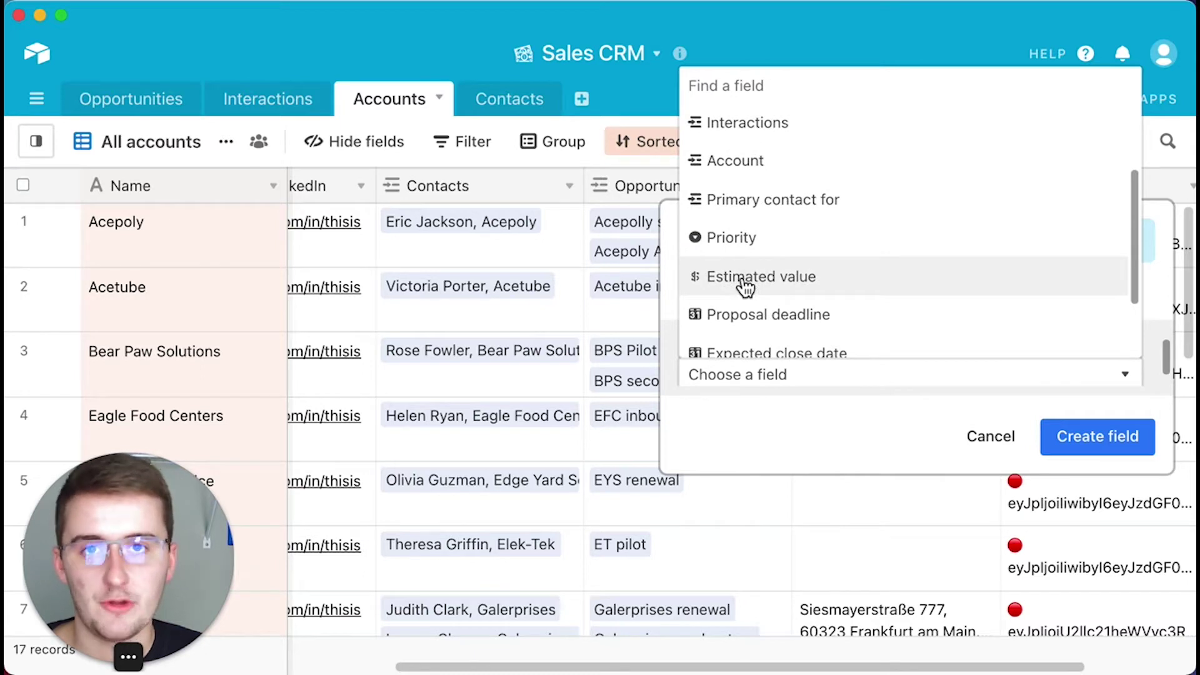
left_click(744, 283)
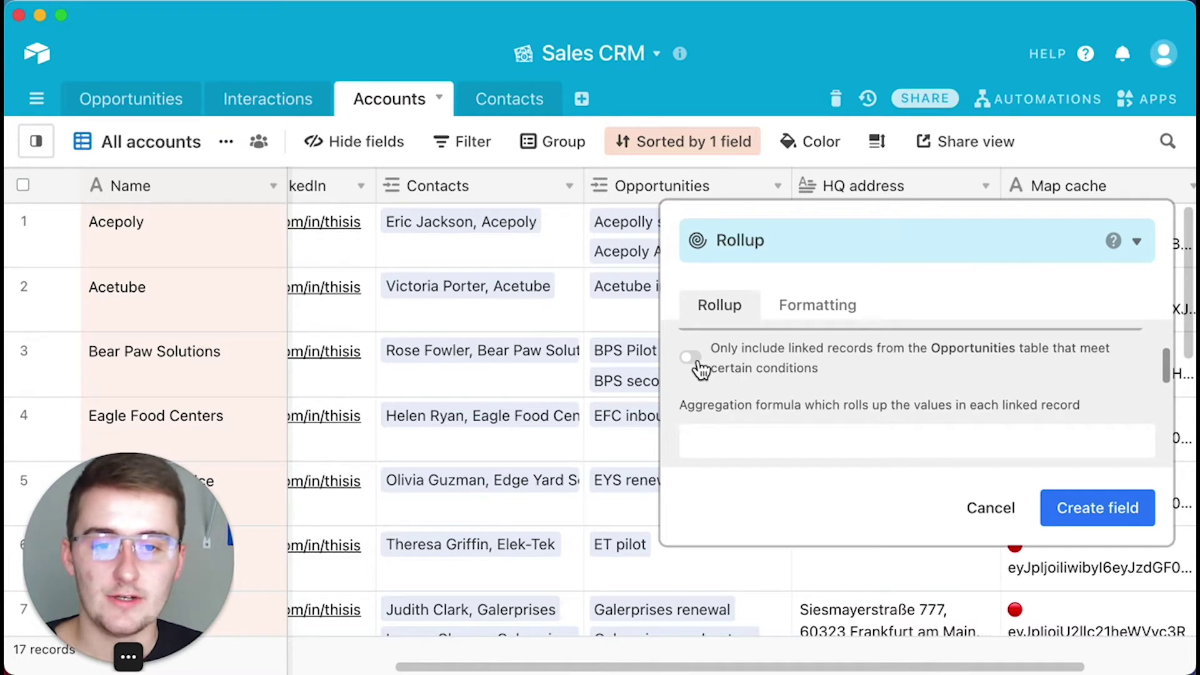
left_click(689, 359)
left_click(758, 378)
scroll(719, 350, "up", 2)
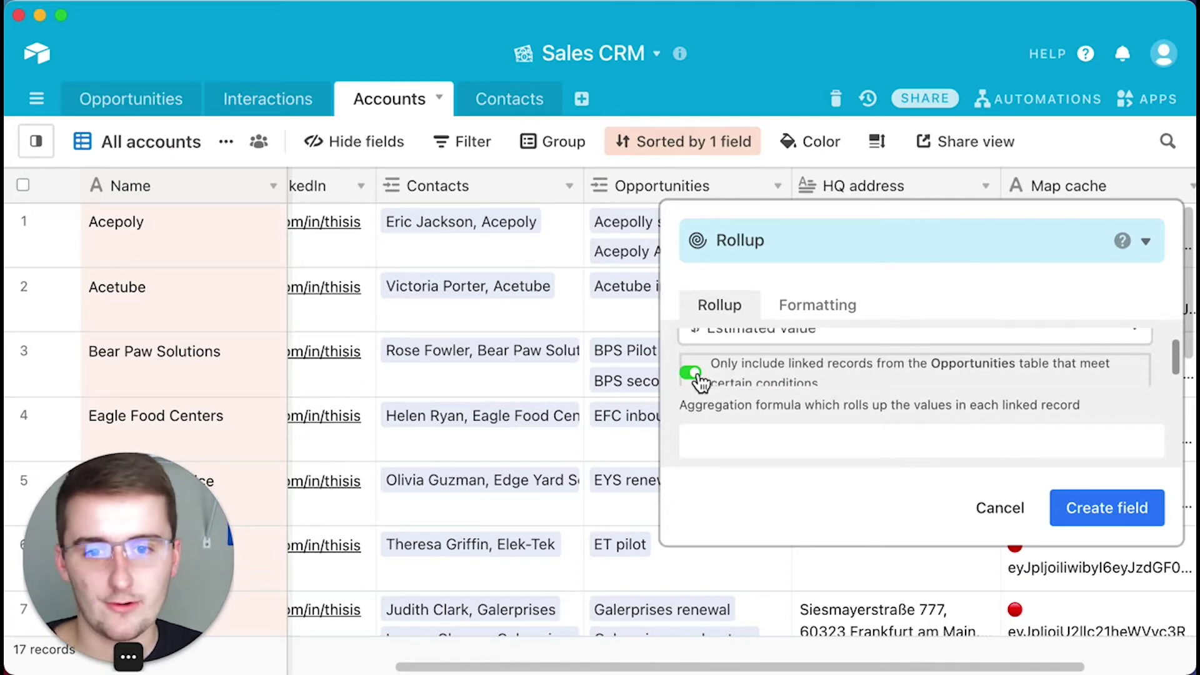
left_click(692, 374)
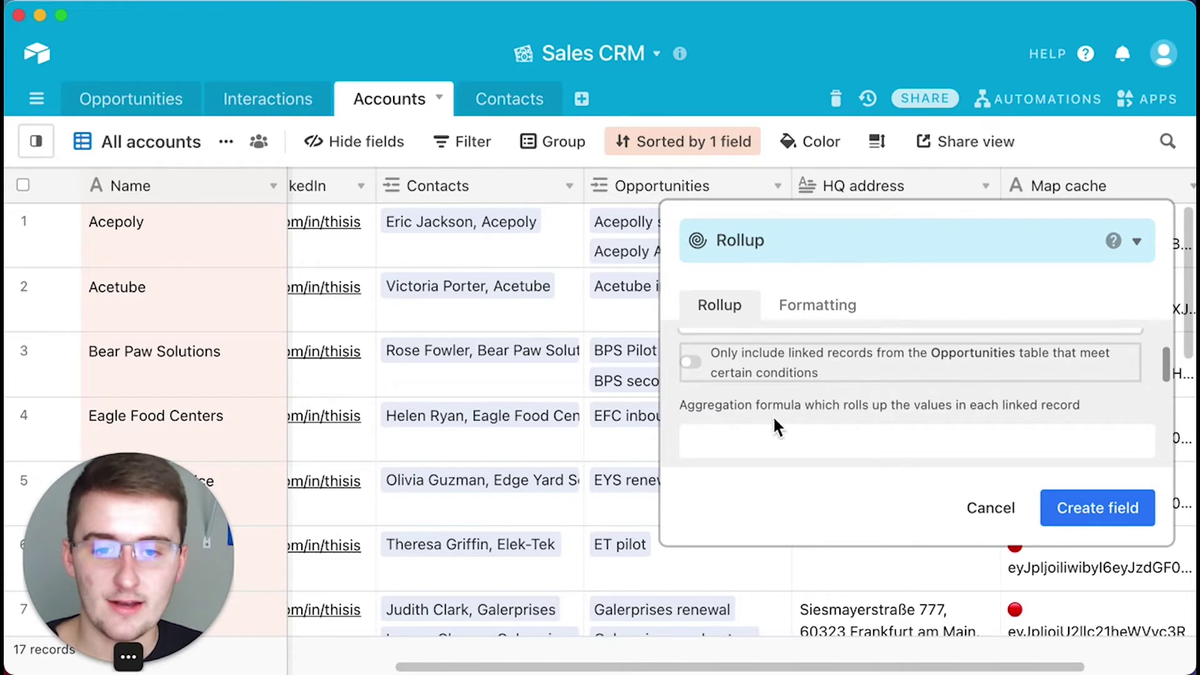
Set the rollup's aggregation formula to SUM(values) and create the field
left_click(752, 445)
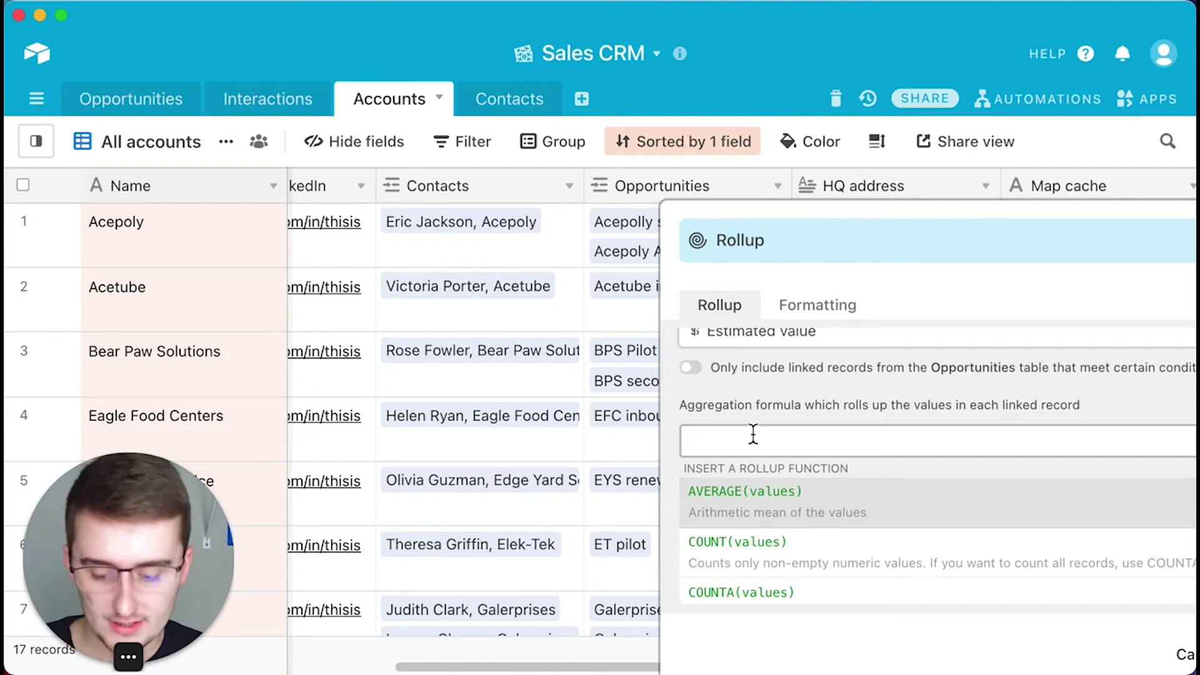
type("sum")
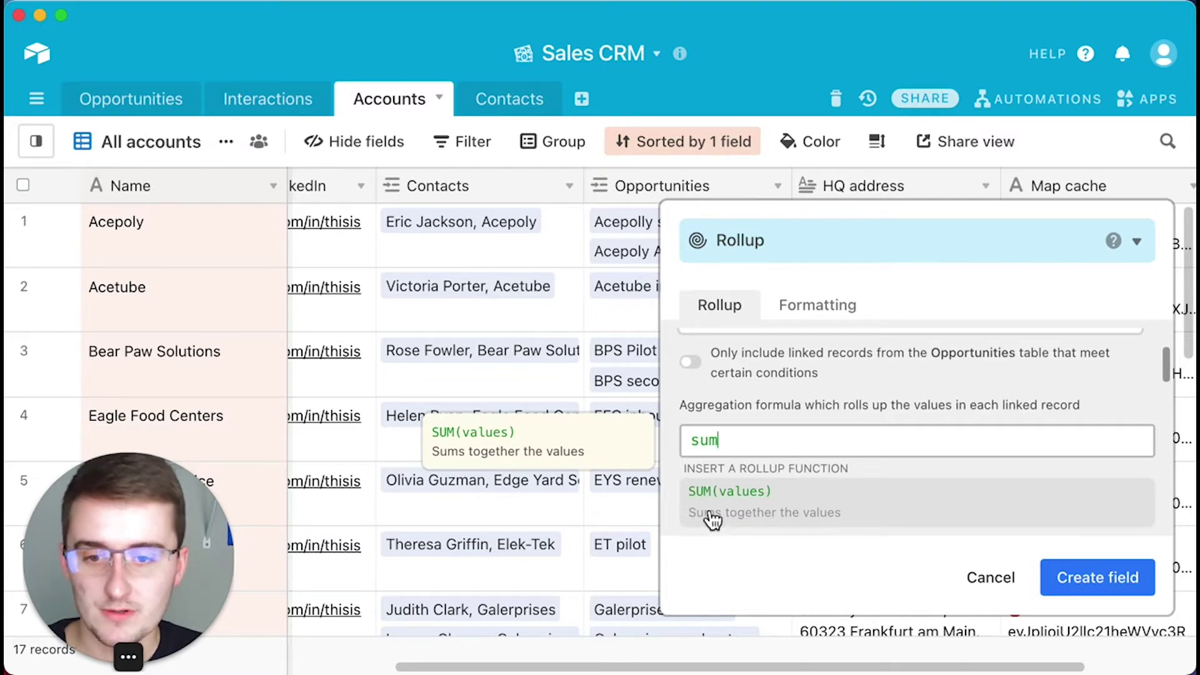
left_click(733, 502)
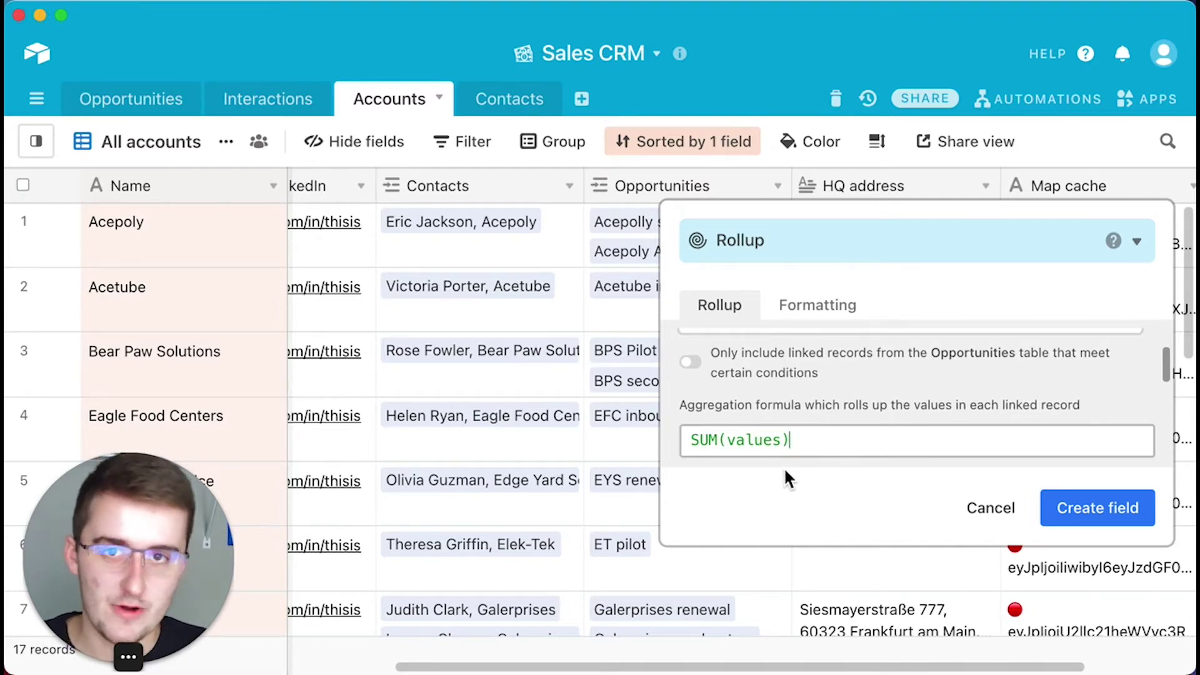
left_click(1093, 506)
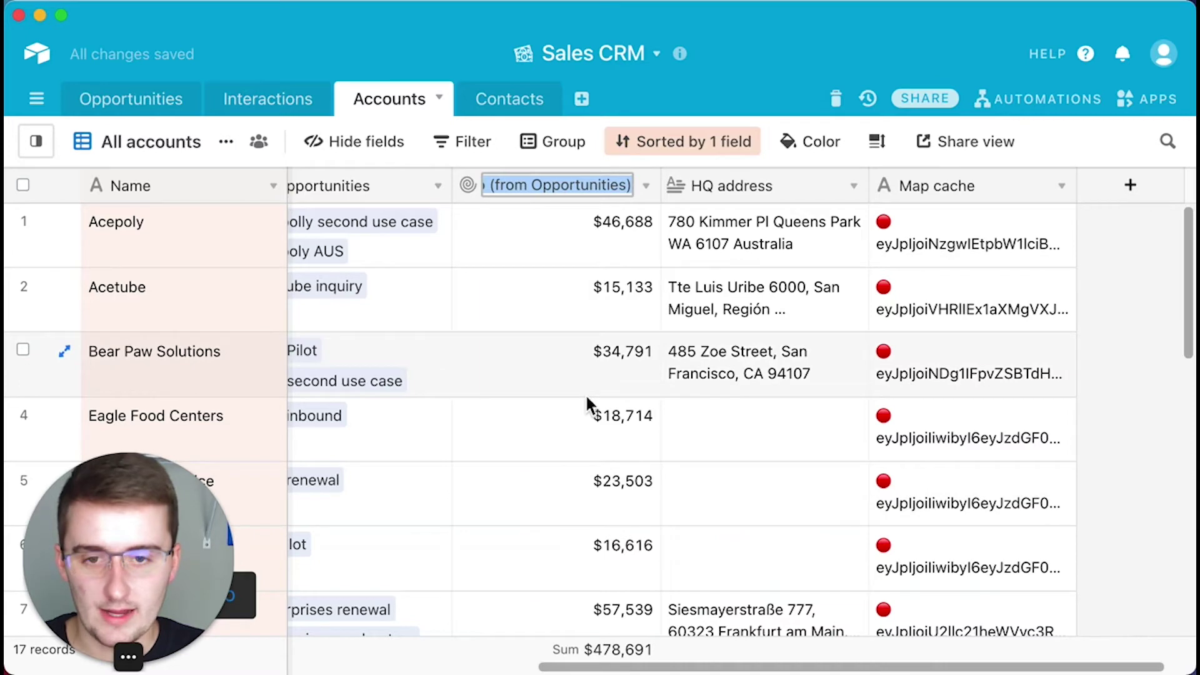
Name the new rollup field Account Value
type("S")
key("BackSpace")
type("Su")
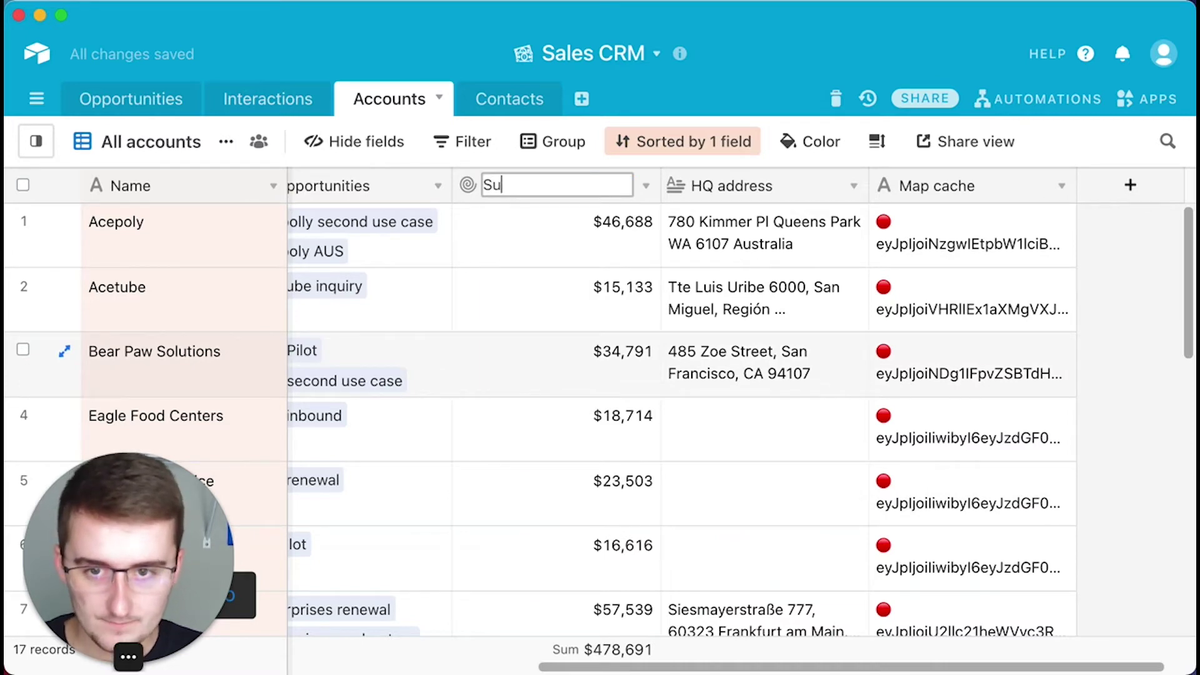
key("BackSpace")
key("BackSpace")
type("Account Value")
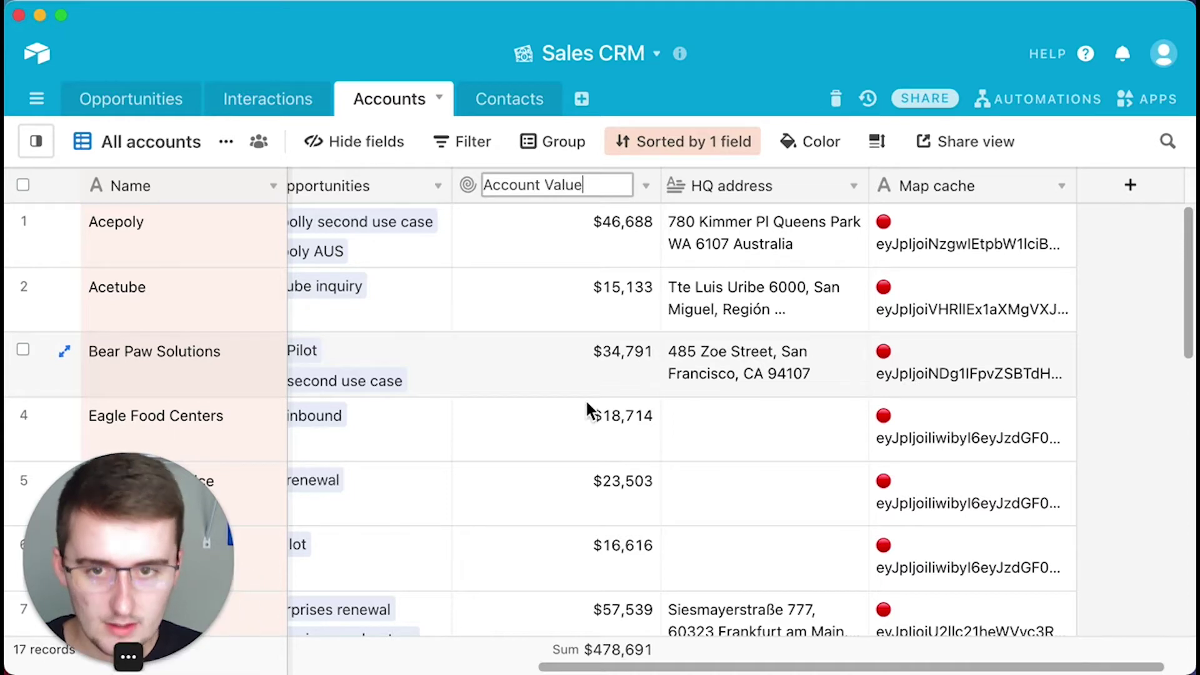
key("Return")
left_click(584, 420)
Examine the Account Value field beside the linked opportunities, and compare the record links between the Accounts and Contacts tables
left_click_drag(609, 667, 510, 658)
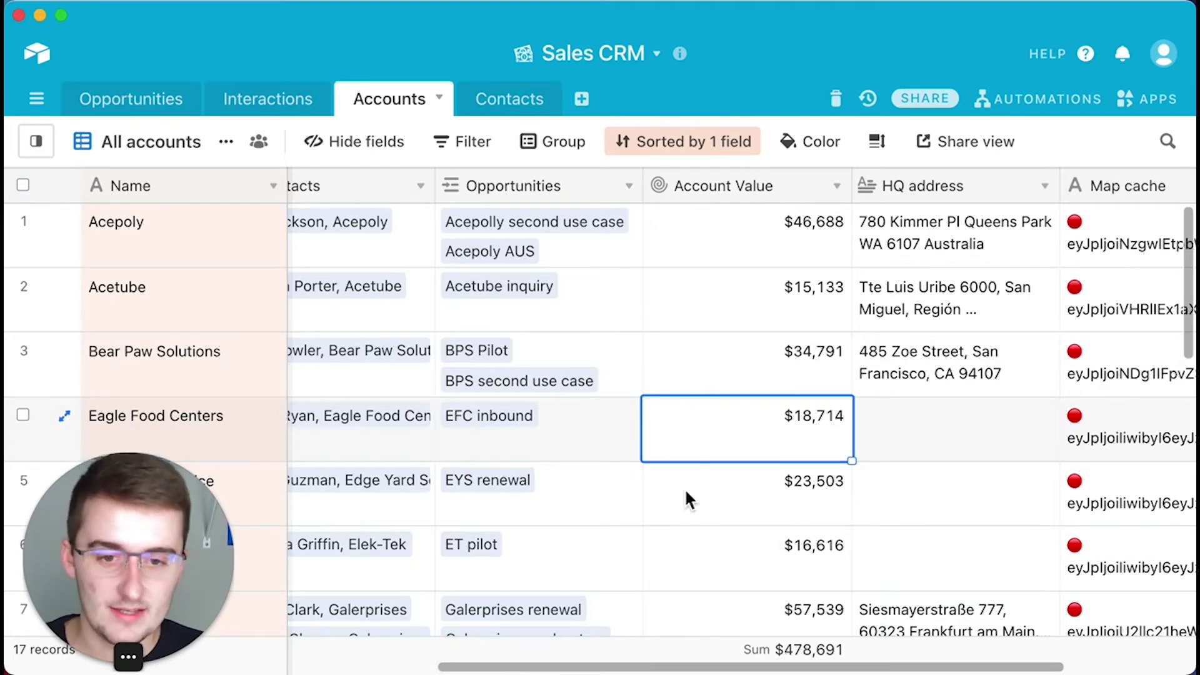
scroll(676, 666, "left", 2)
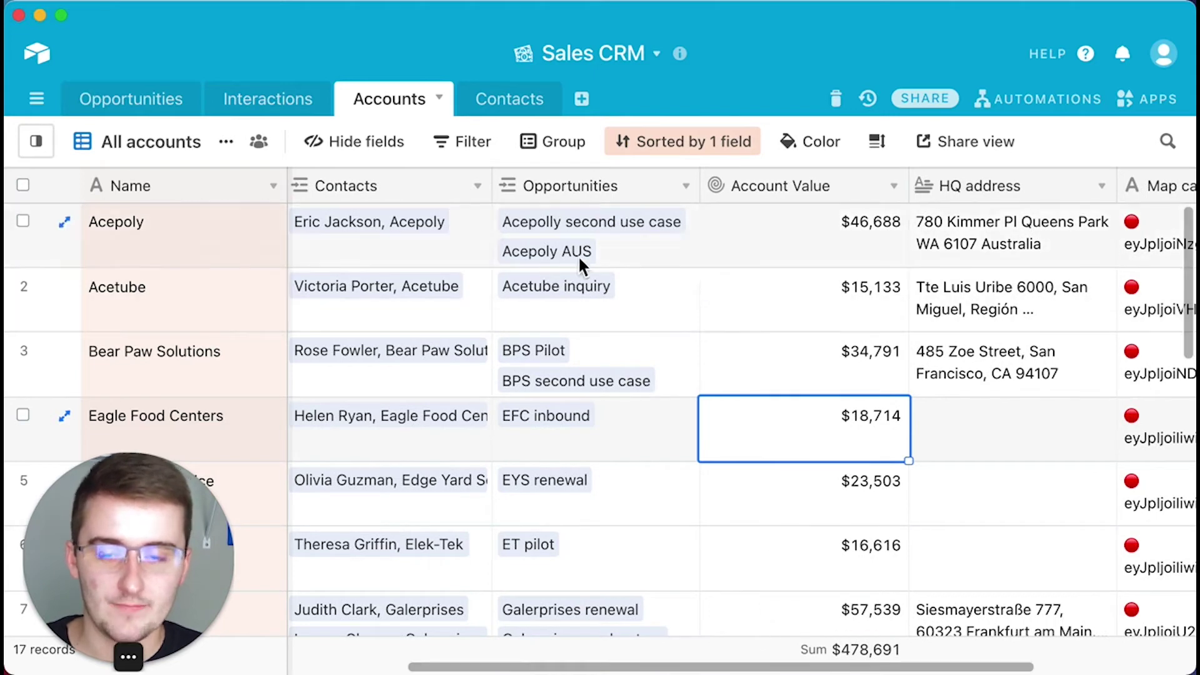
scroll(687, 666, "left", 1)
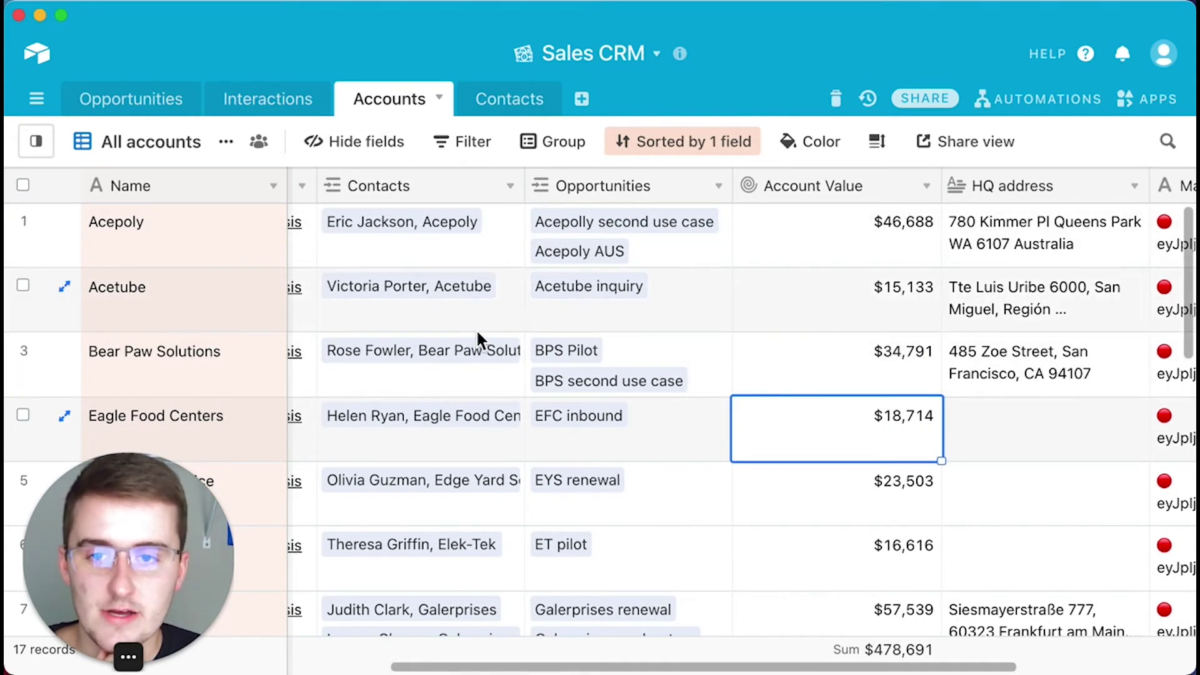
left_click(862, 223)
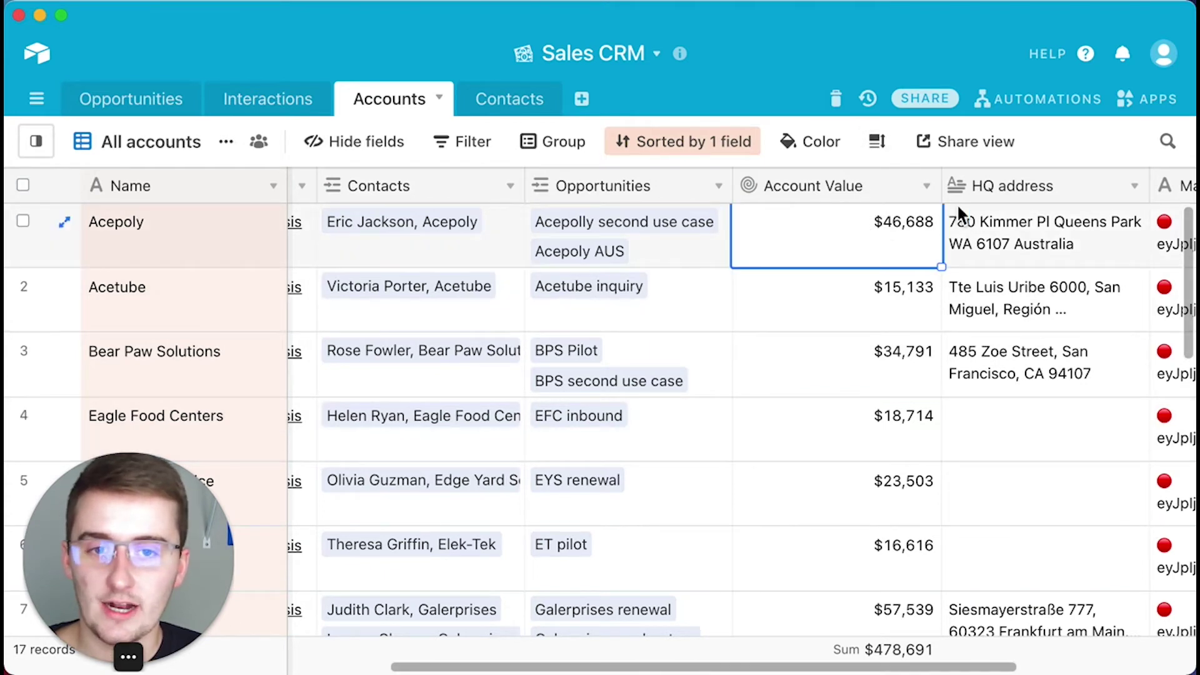
left_click(515, 110)
left_click_drag(600, 667, 323, 668)
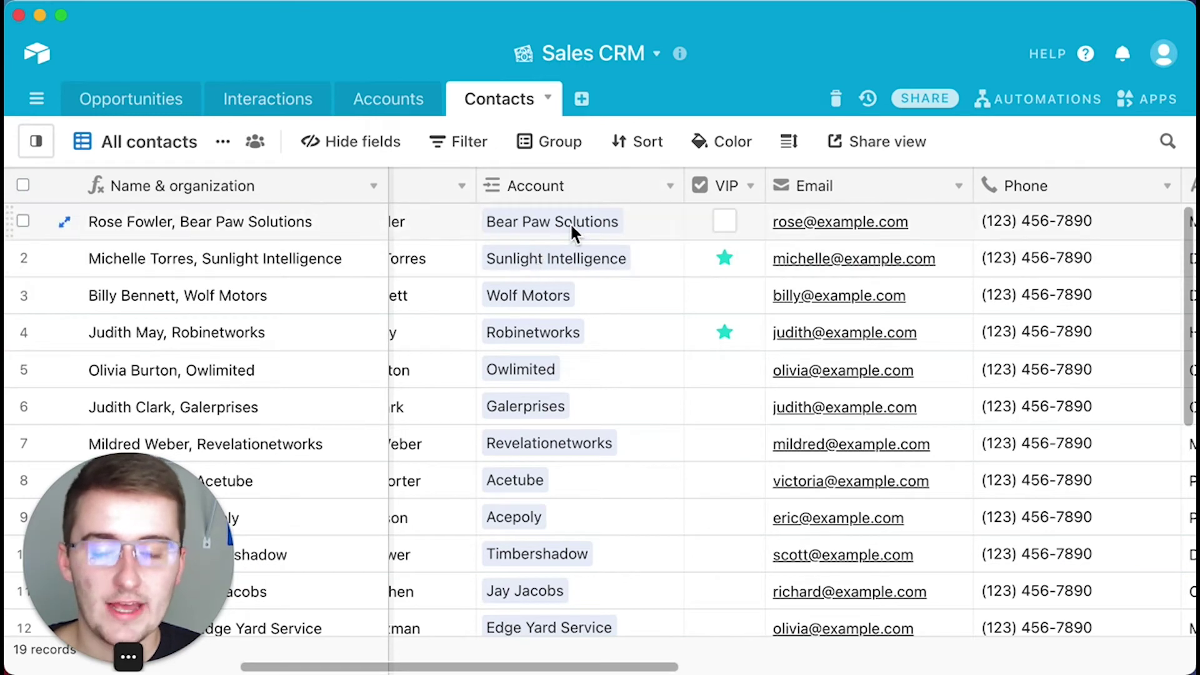
left_click(351, 106)
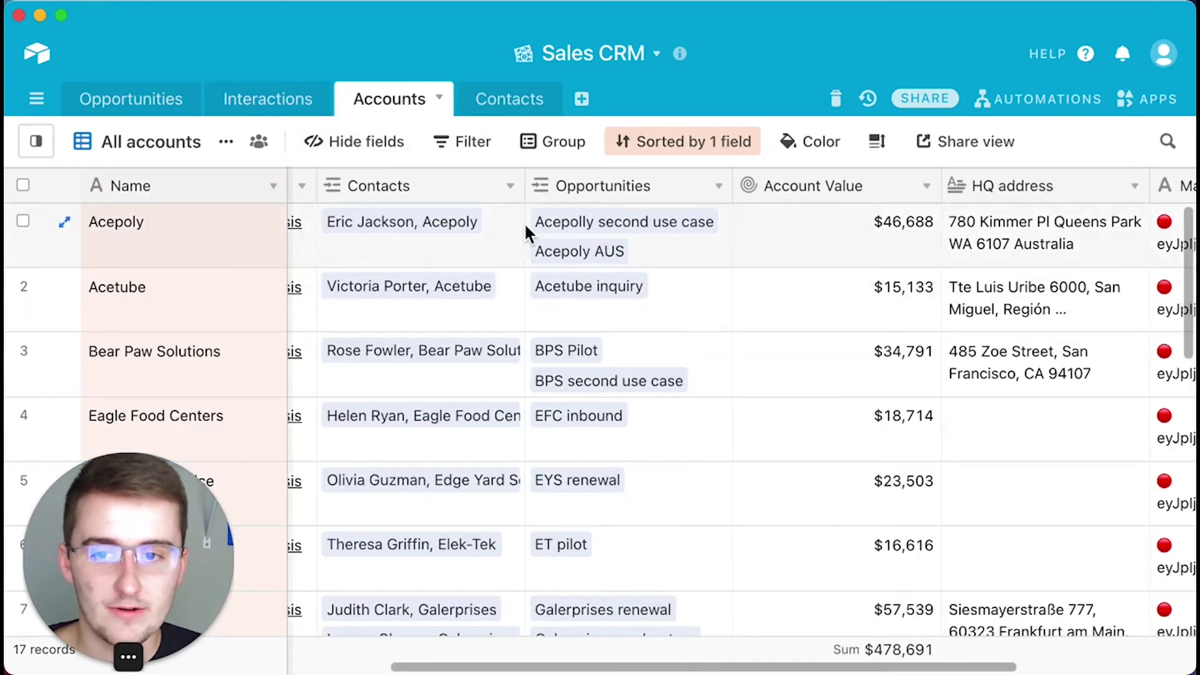
scroll(370, 418, "down", 1)
scroll(369, 417, "down", 2)
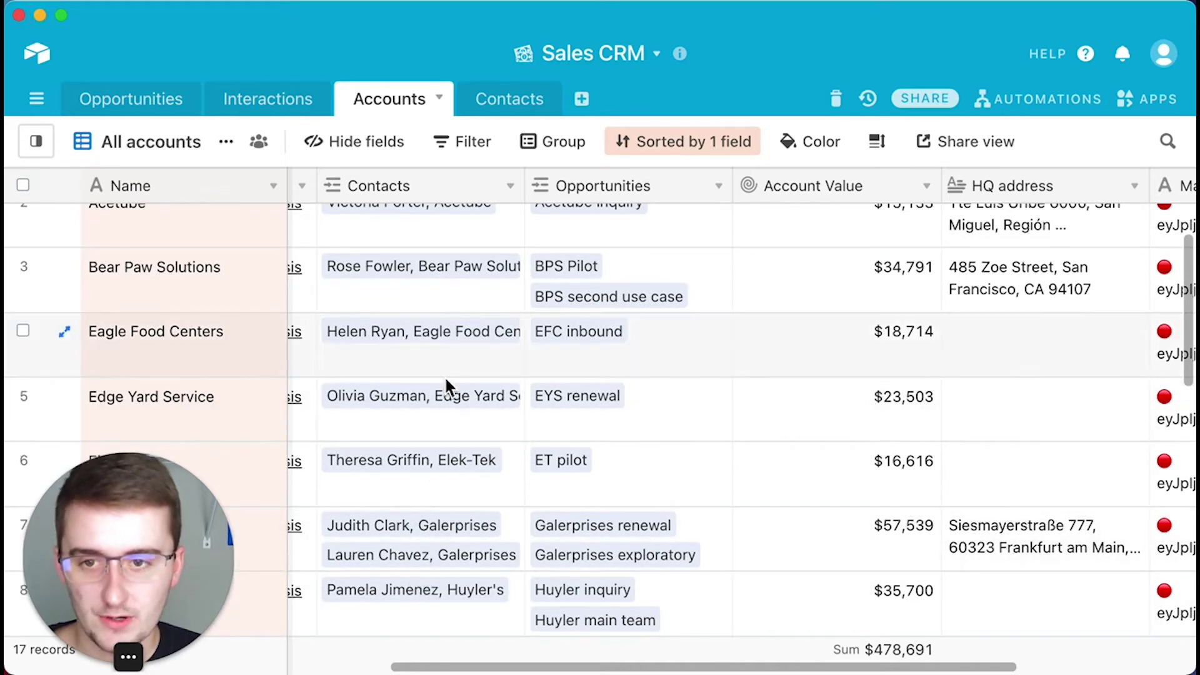
In the Contacts table, insert a new Lookup field directly after the Account field
left_click(514, 97)
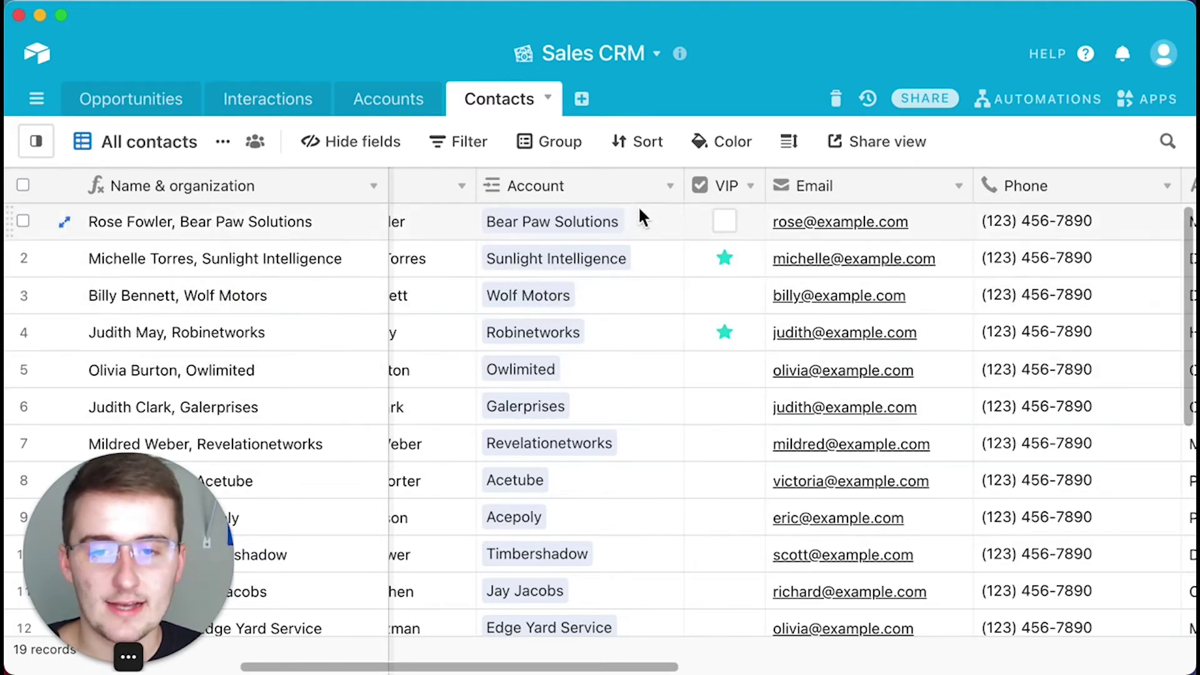
right_click(616, 185)
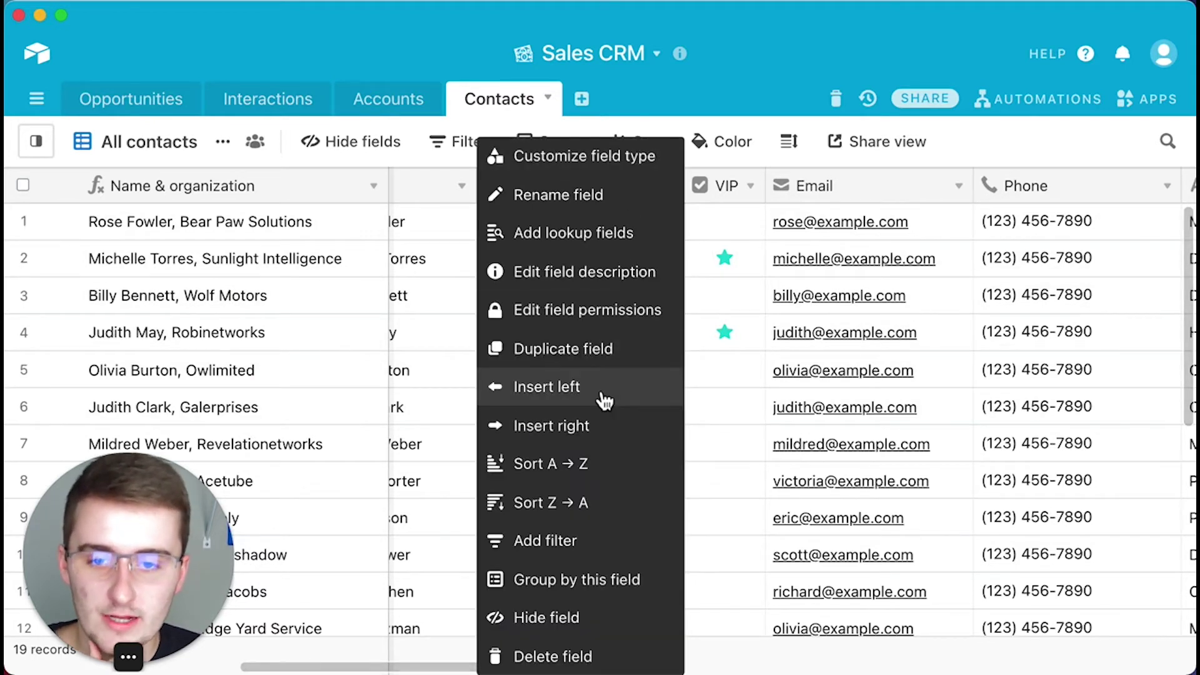
left_click(601, 430)
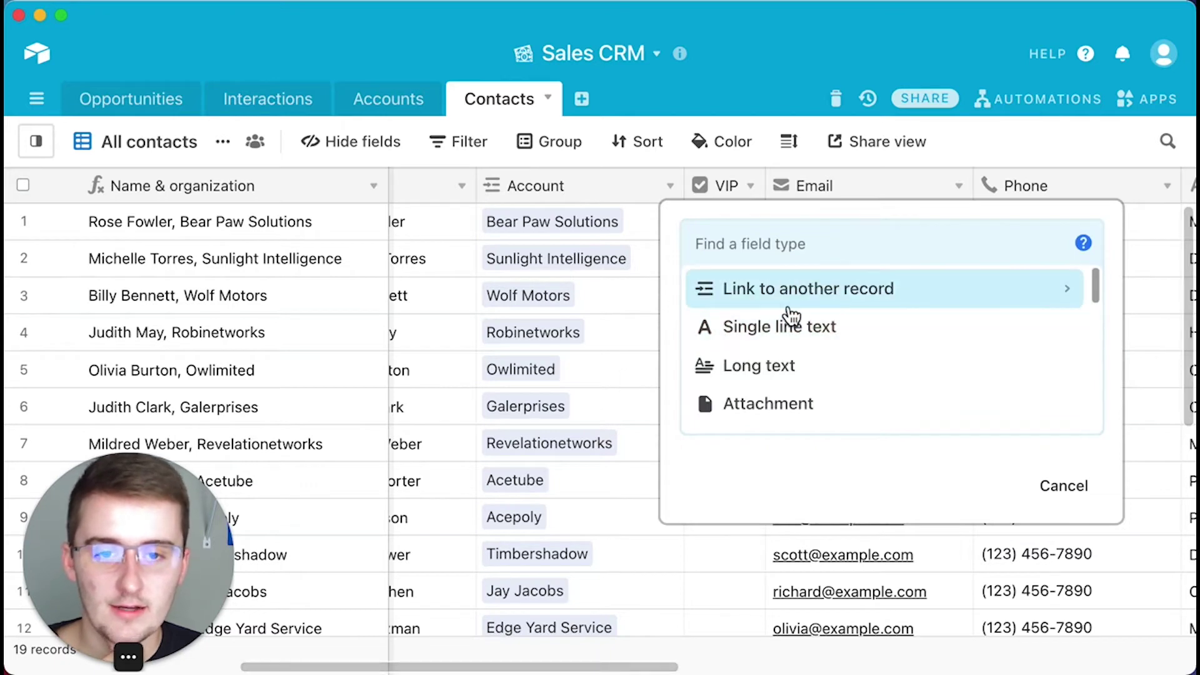
scroll(791, 332, "down", 2)
scroll(791, 337, "down", 7)
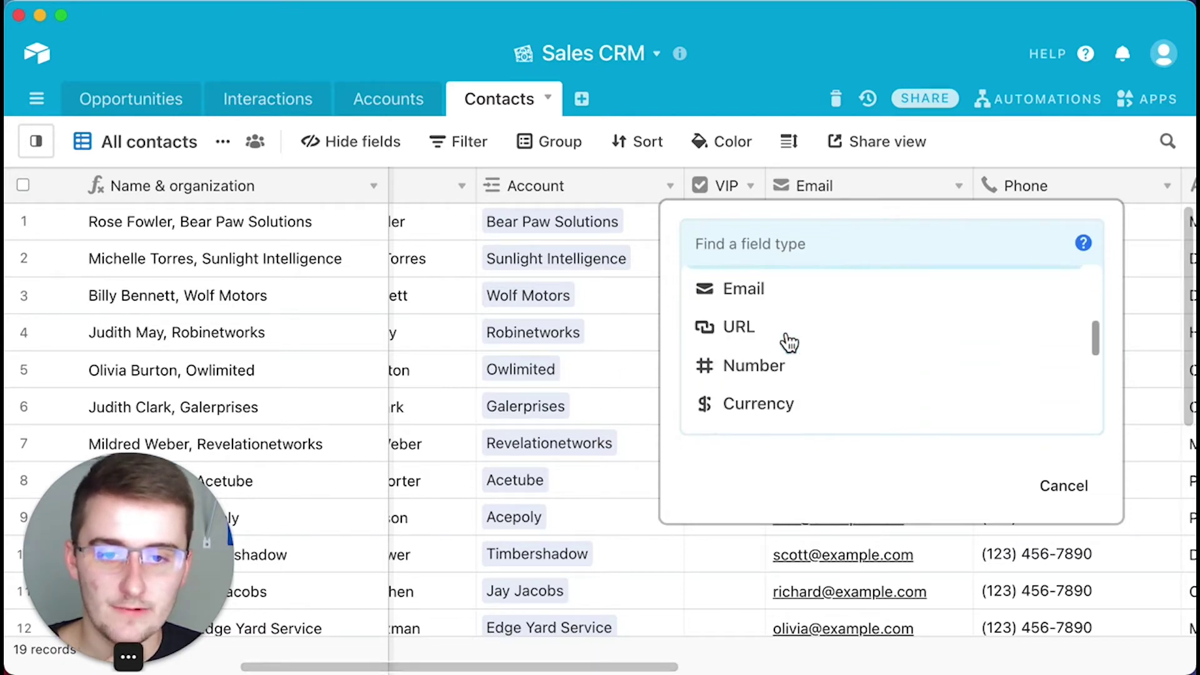
scroll(788, 342, "down", 4)
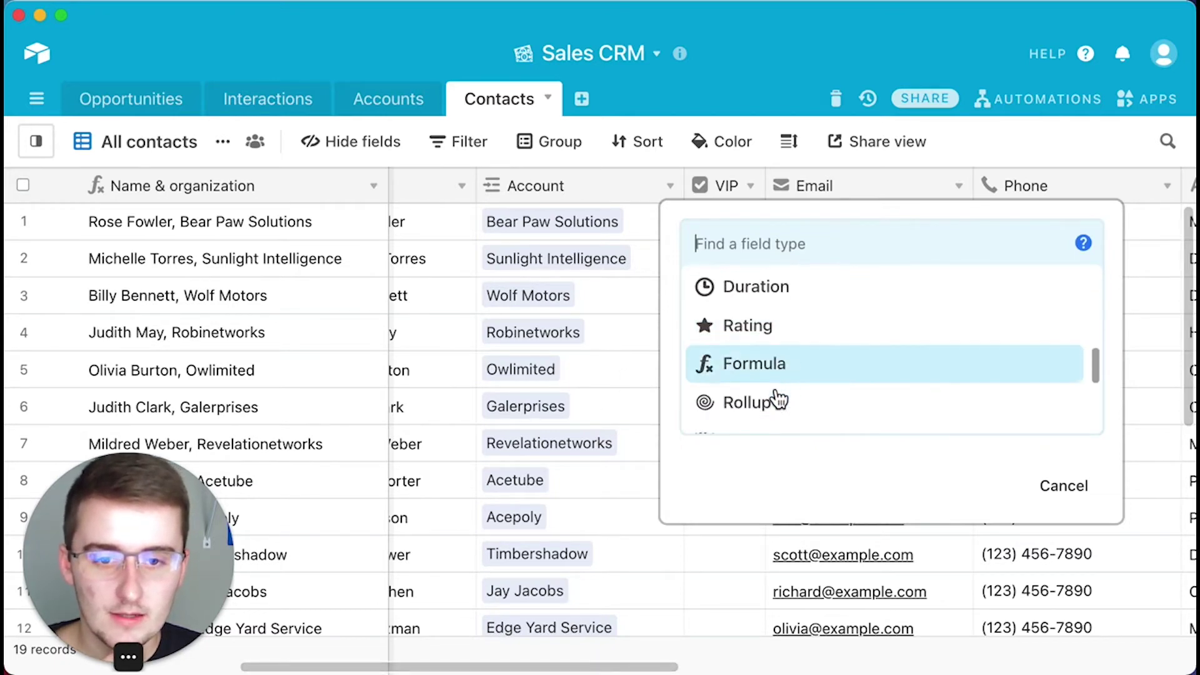
scroll(777, 403, "down", 3)
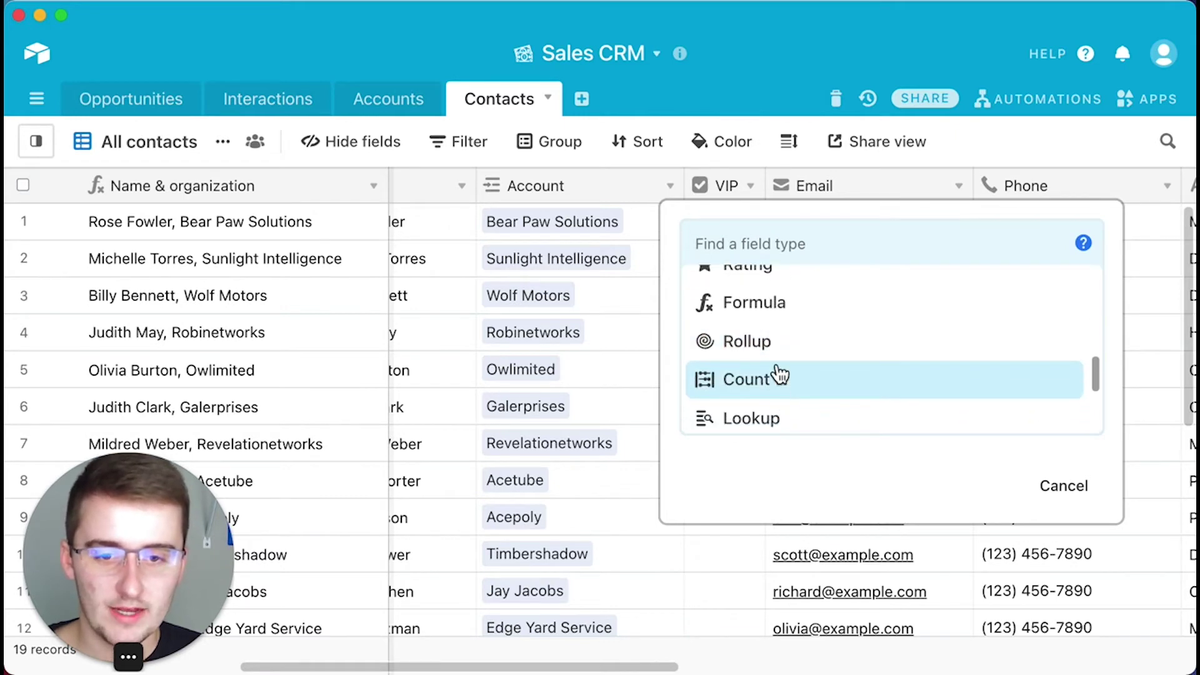
left_click(774, 420)
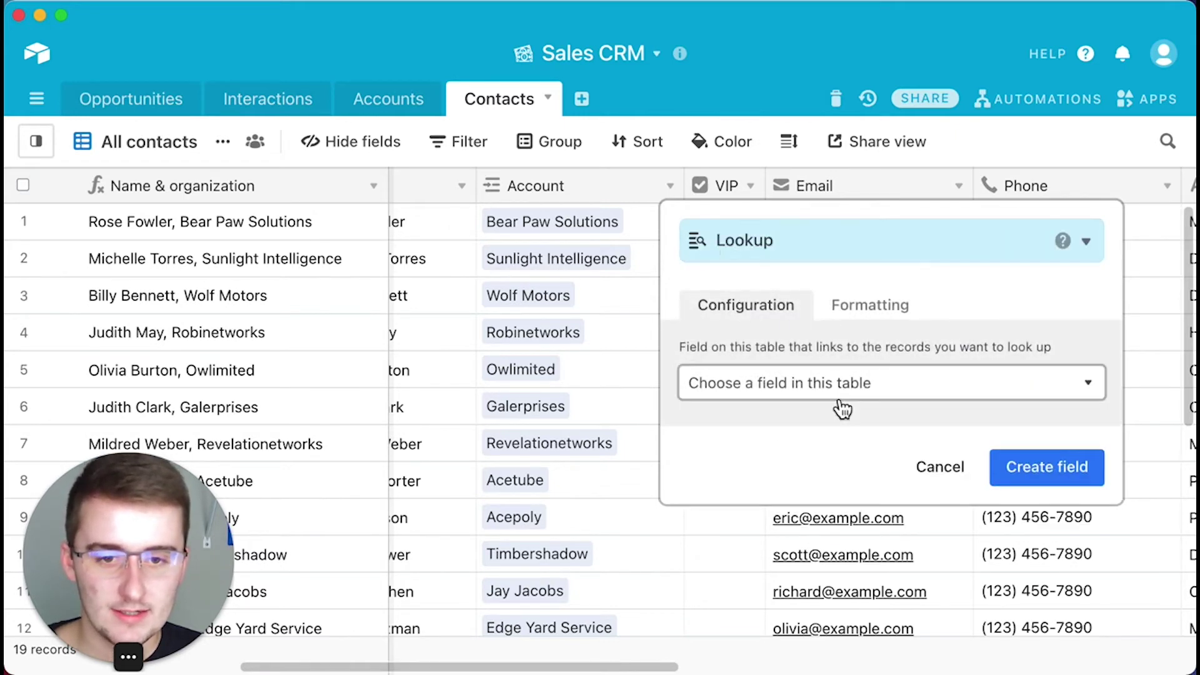
Set the lookup to use the Account link field and retrieve Account Value from Accounts, and create the field
left_click(779, 400)
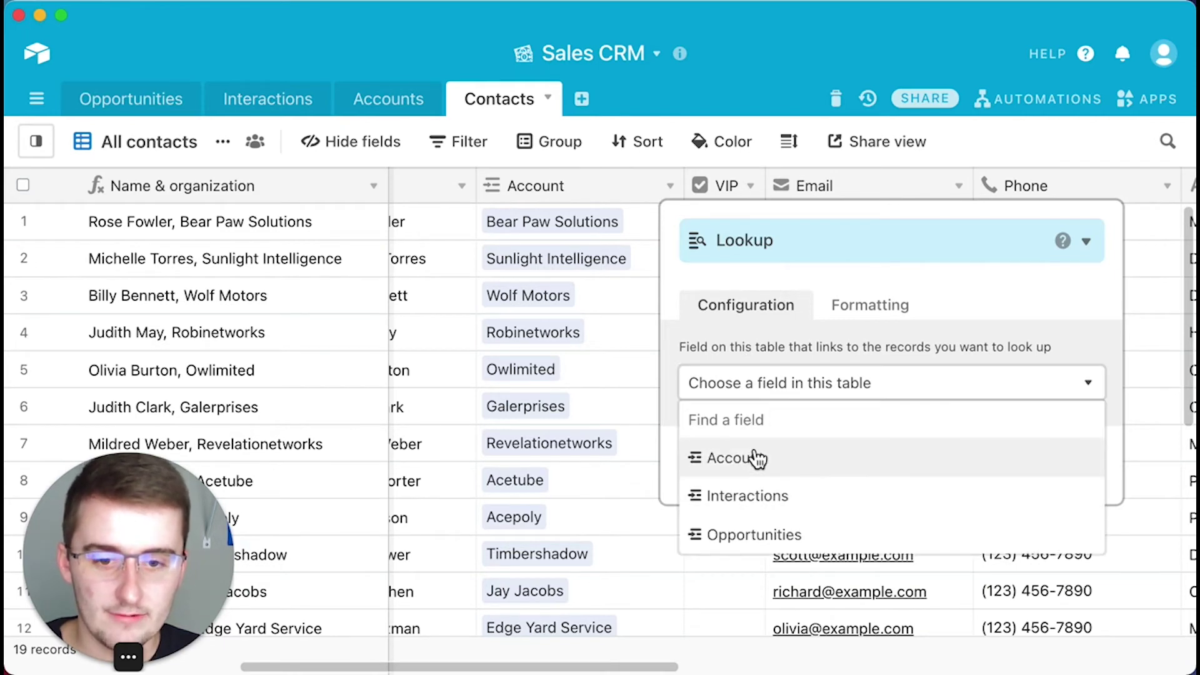
left_click(758, 458)
left_click(775, 461)
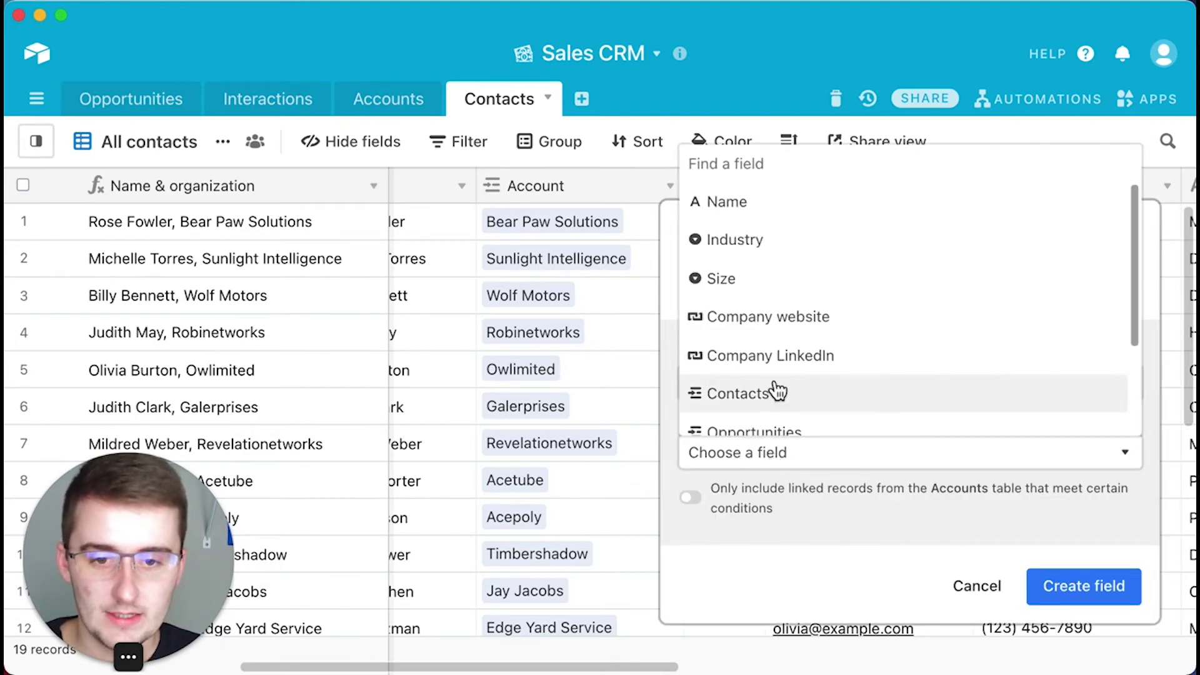
scroll(775, 391, "down", 3)
left_click(694, 425)
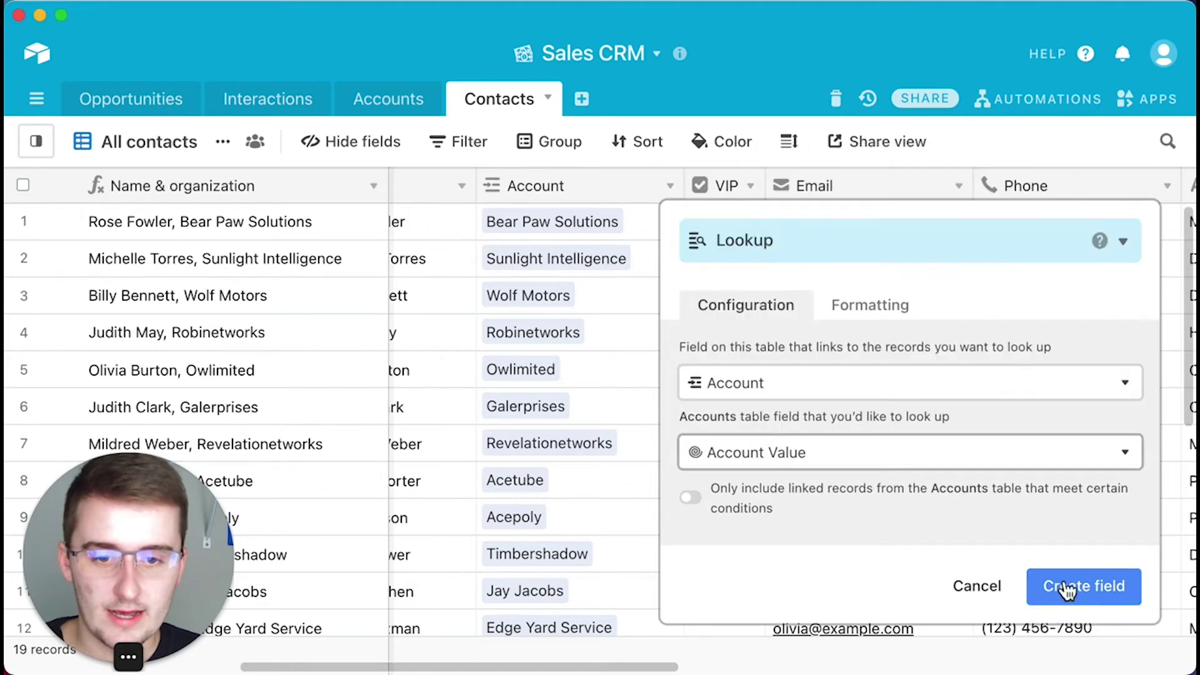
left_click(1062, 586)
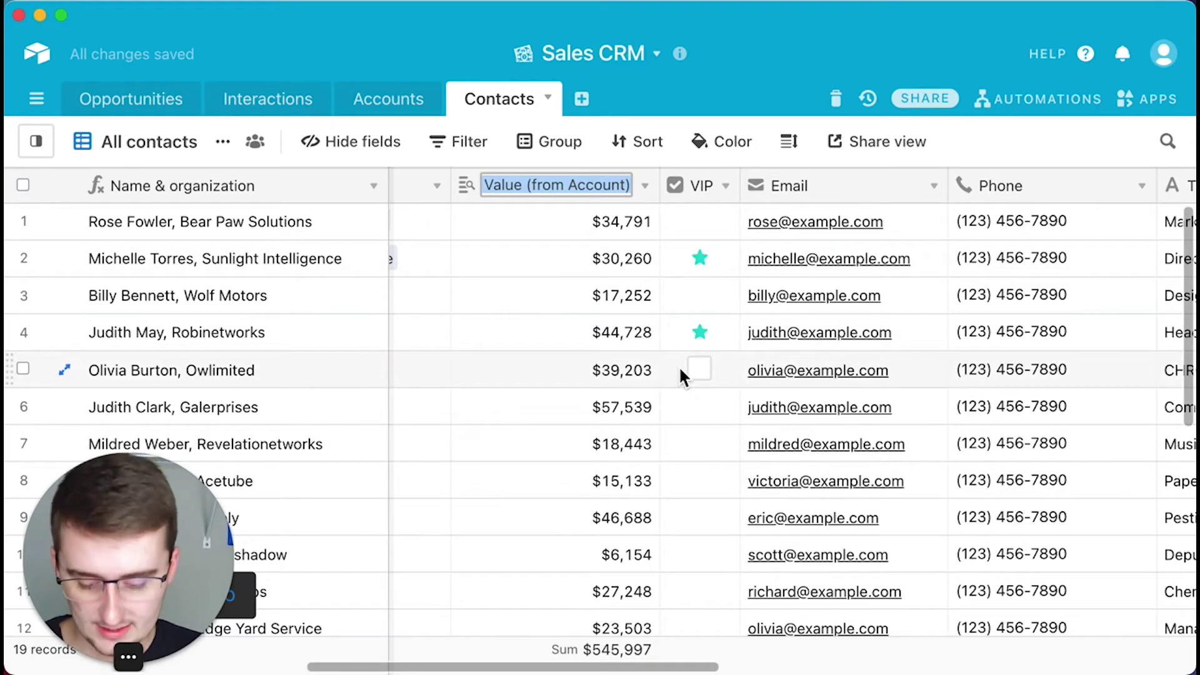
Name the new lookup field Account val and narrow its column
type("Val")
key("BackSpace")
key("BackSpace")
key("BackSpace")
type("Account val")
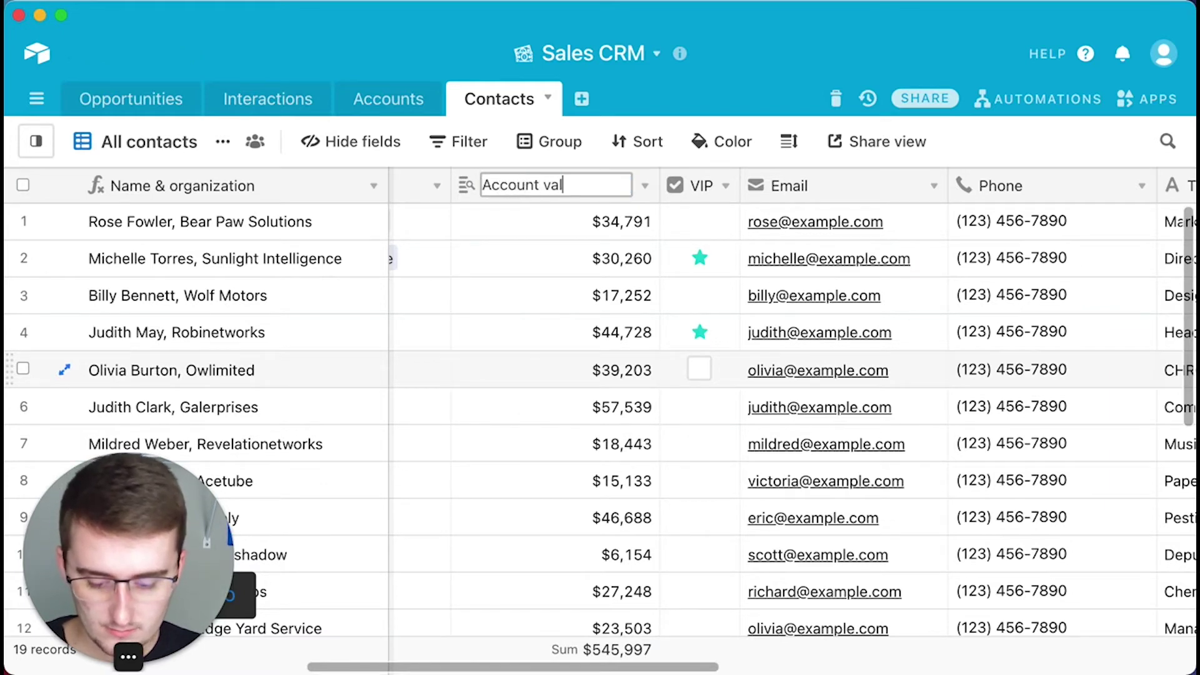
key("Return")
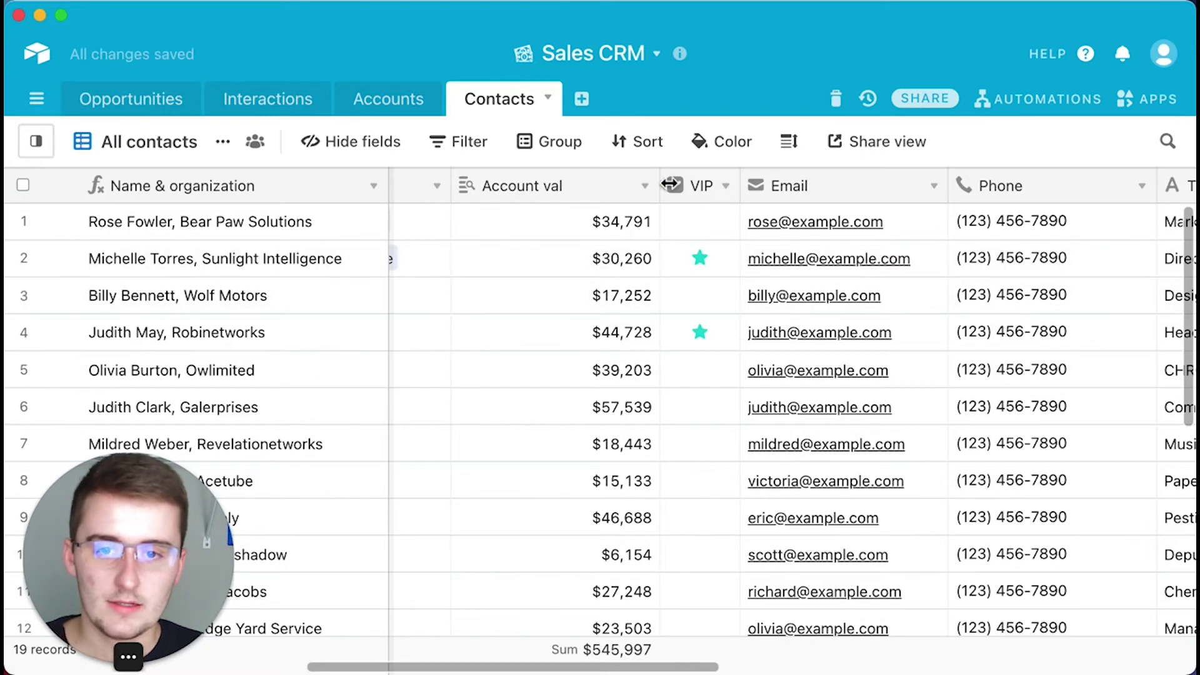
left_click_drag(659, 194, 606, 185)
left_click_drag(656, 664, 595, 667)
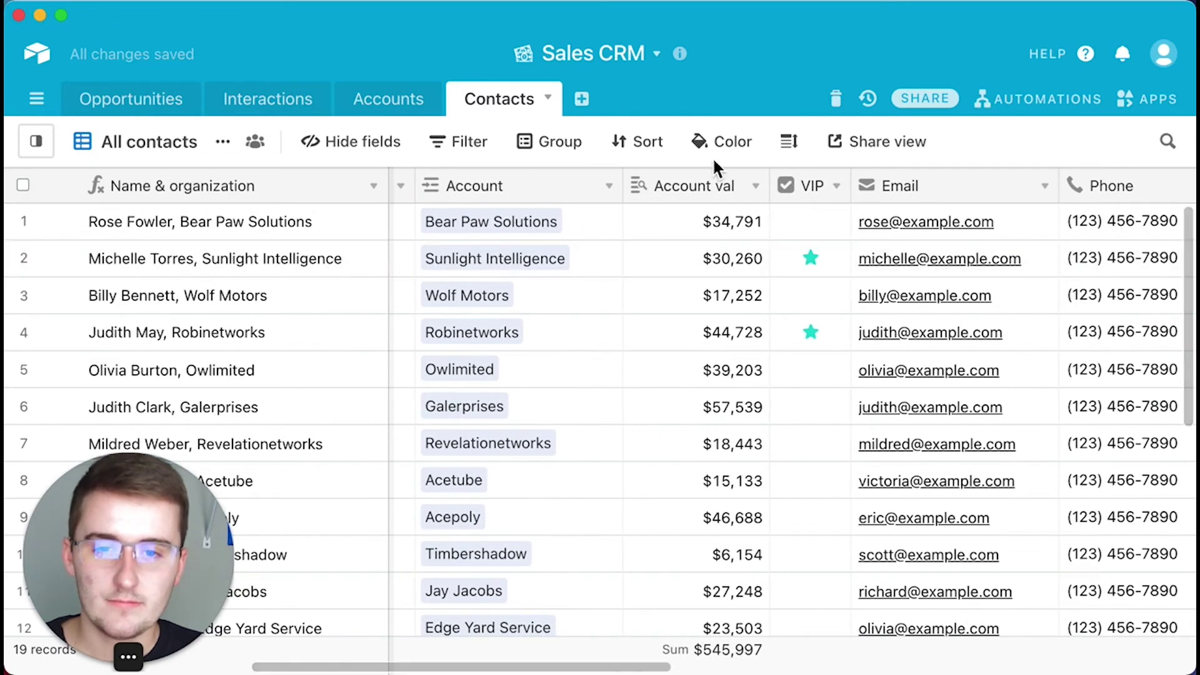
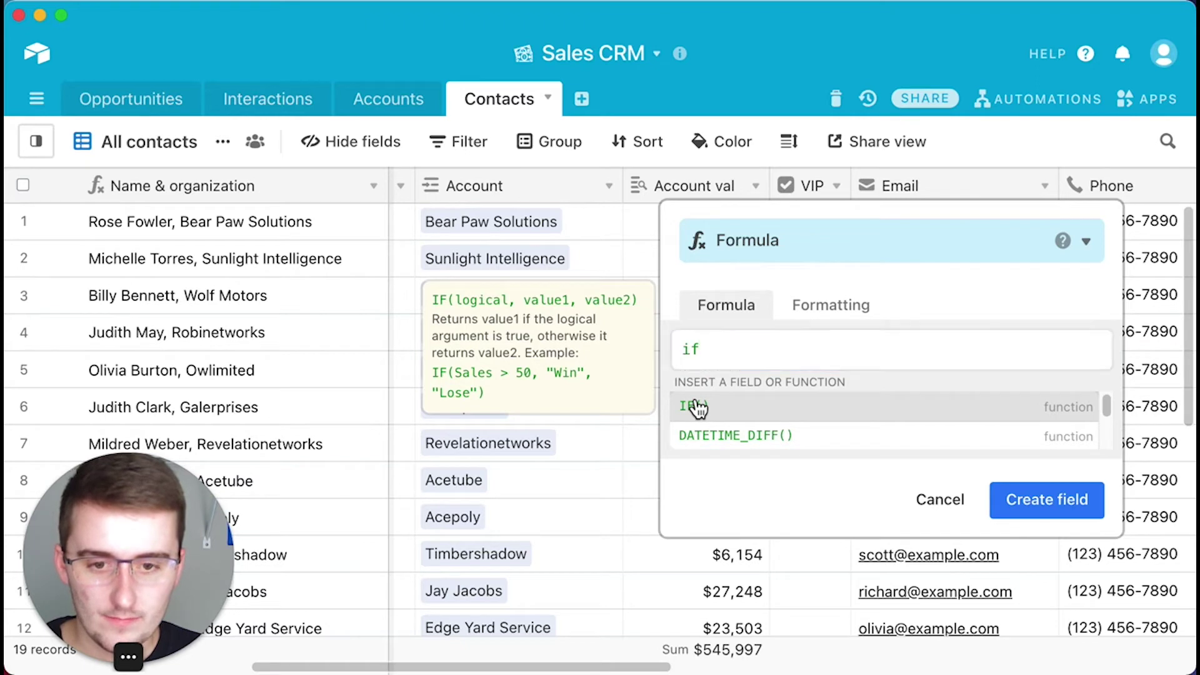
Discard the unfinished formula field and set the Account val column's summary to Average
left_click(940, 422)
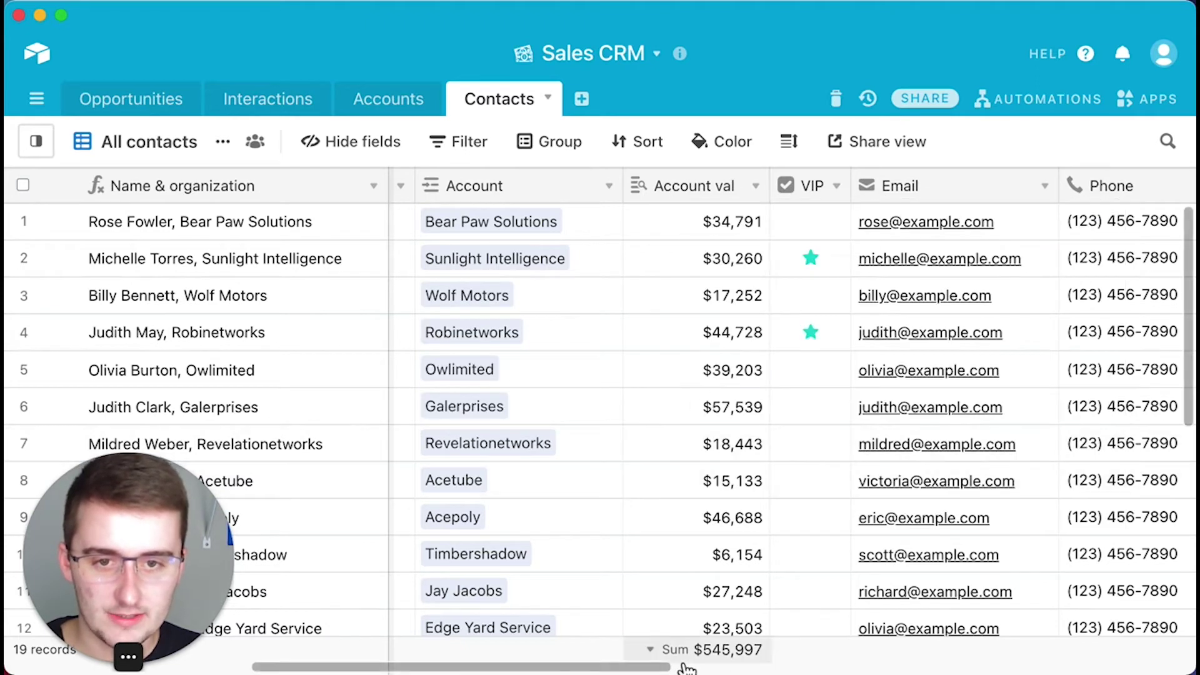
left_click(687, 650)
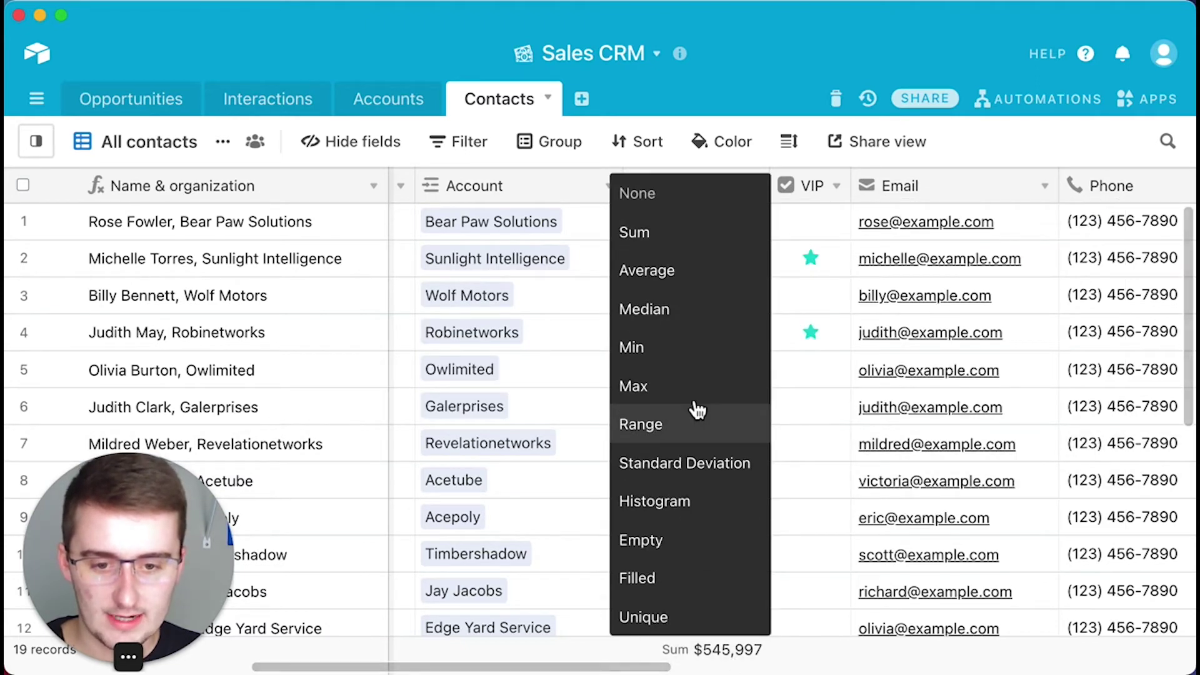
left_click(680, 270)
Insert a new Formula field directly after the Account val field
left_click(755, 186)
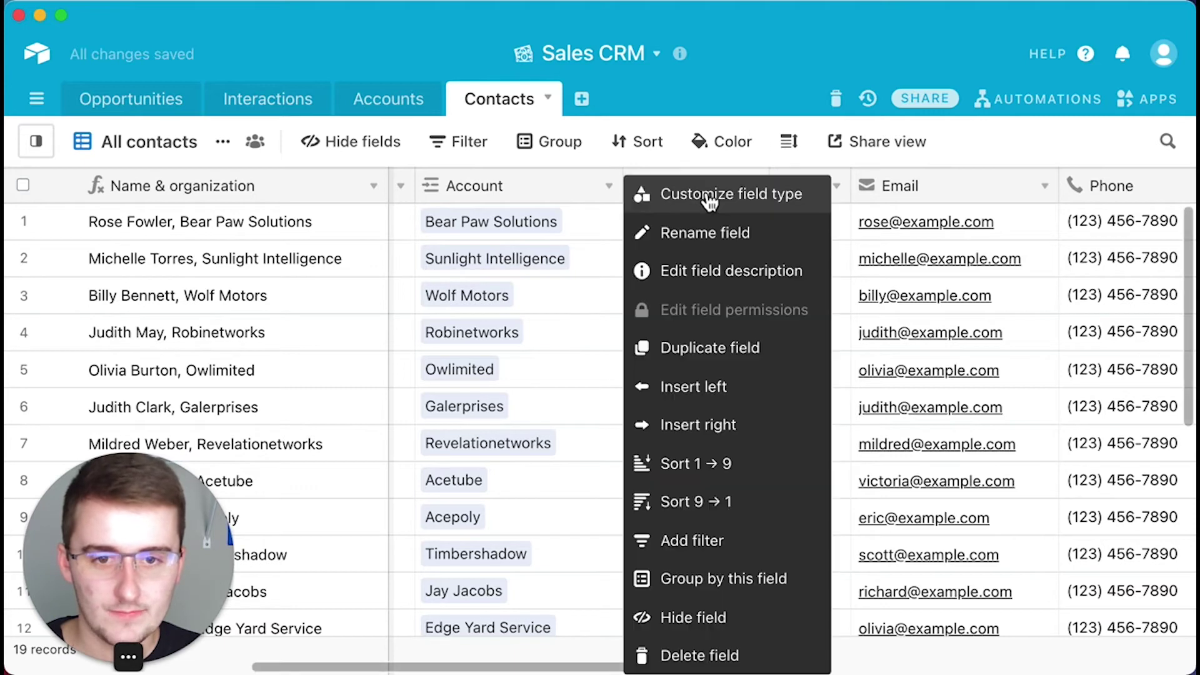
left_click(697, 427)
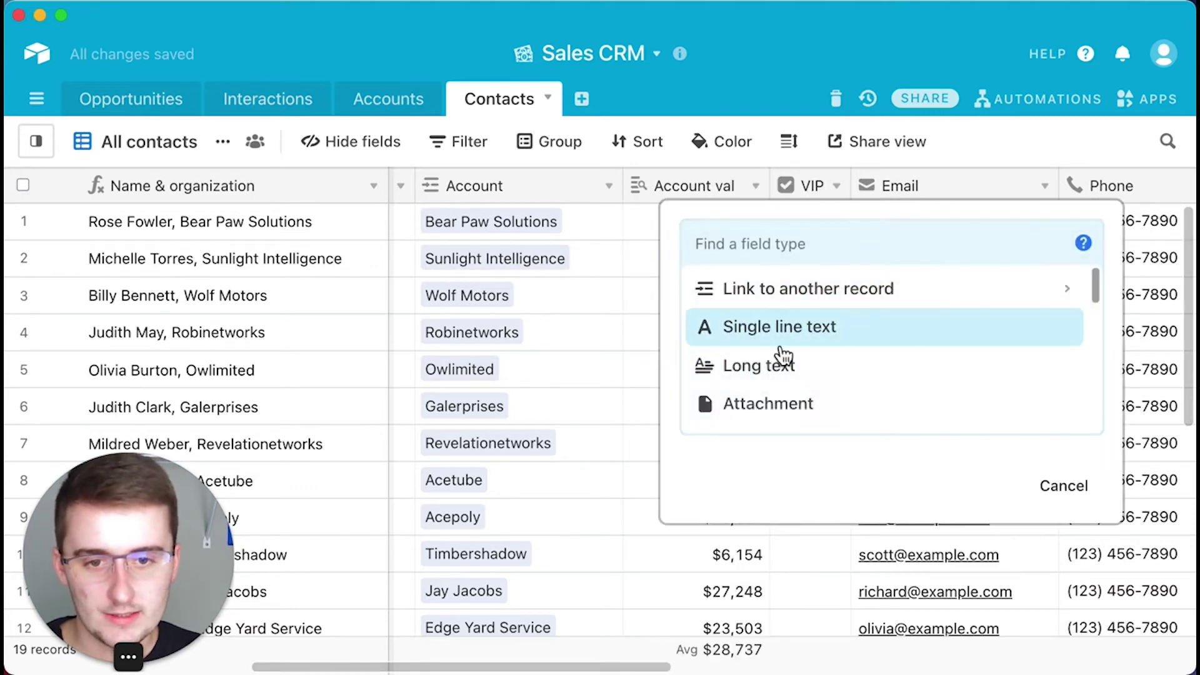
scroll(783, 353, "down", 6)
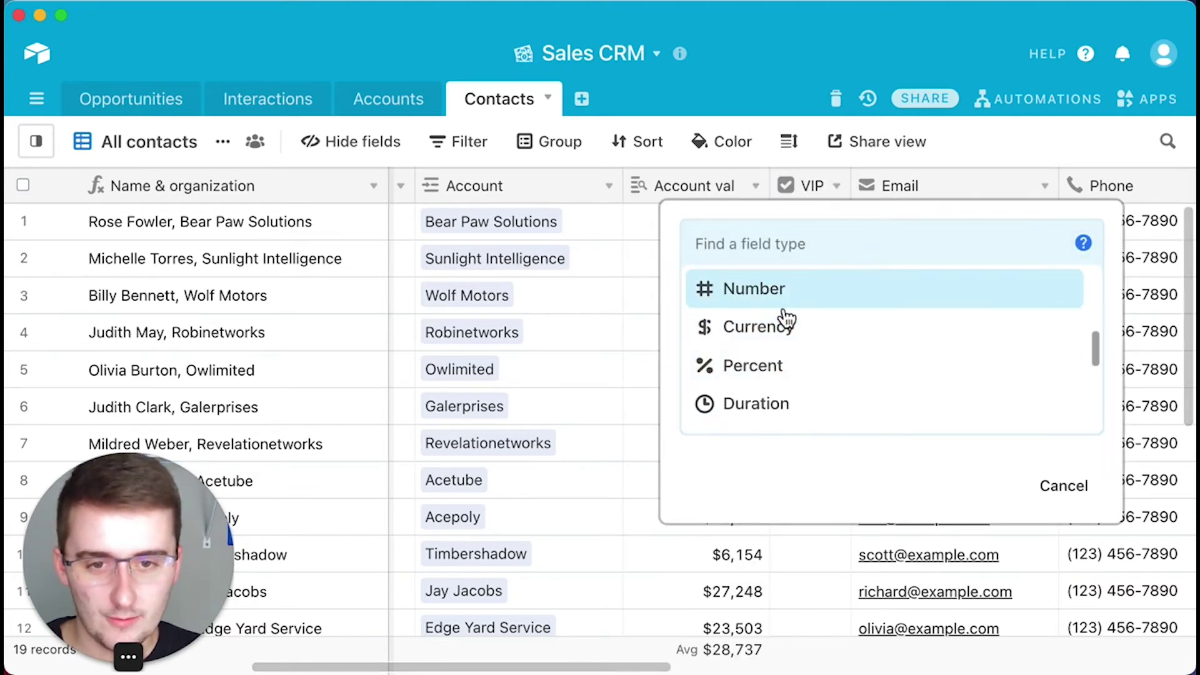
type("for")
key("Return")
left_click(781, 342)
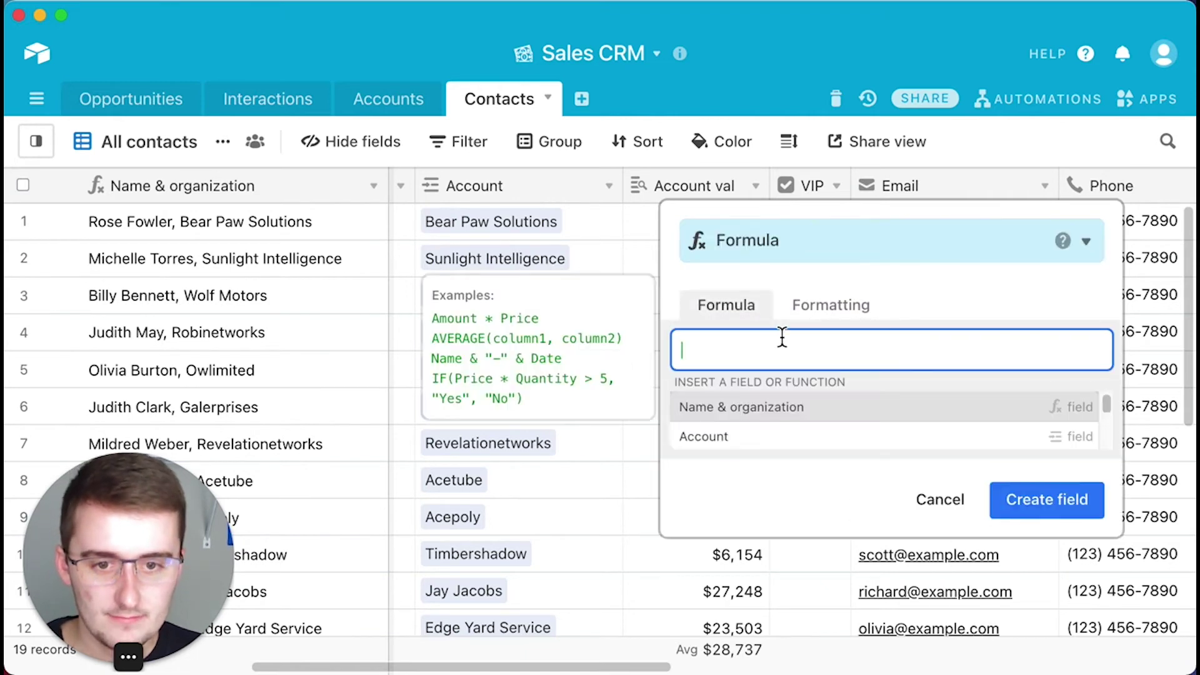
Start an IF formula whose condition tests whether {Account val} is greater than 28737
type("if")
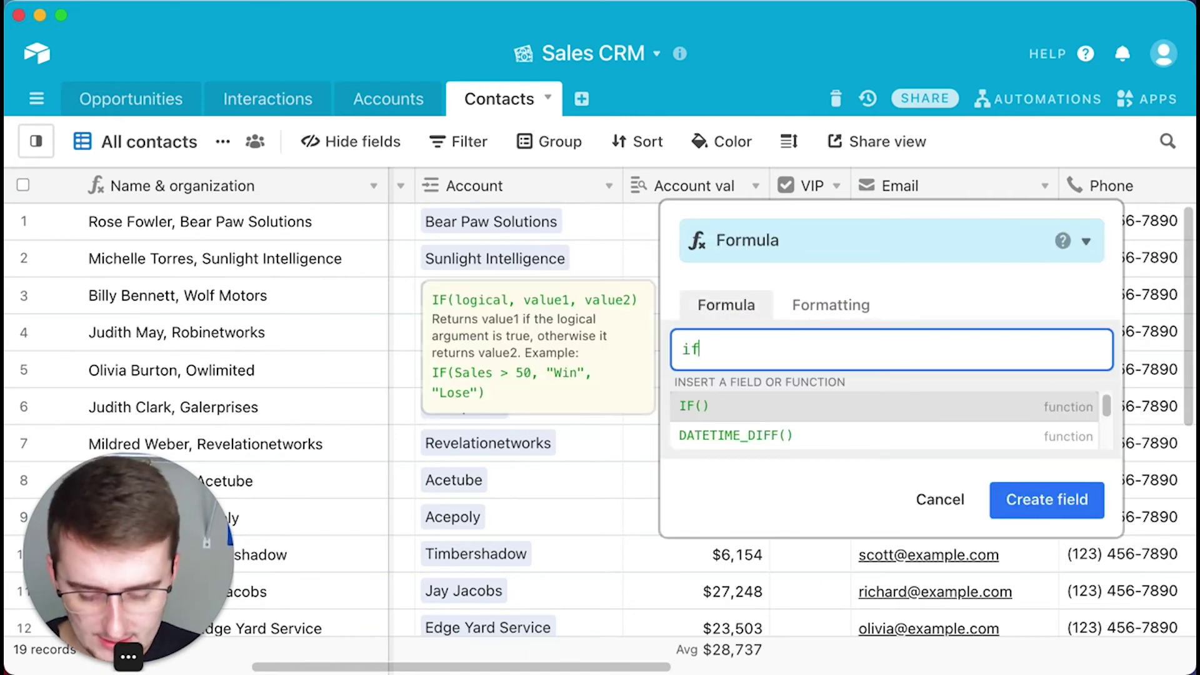
left_click(740, 408)
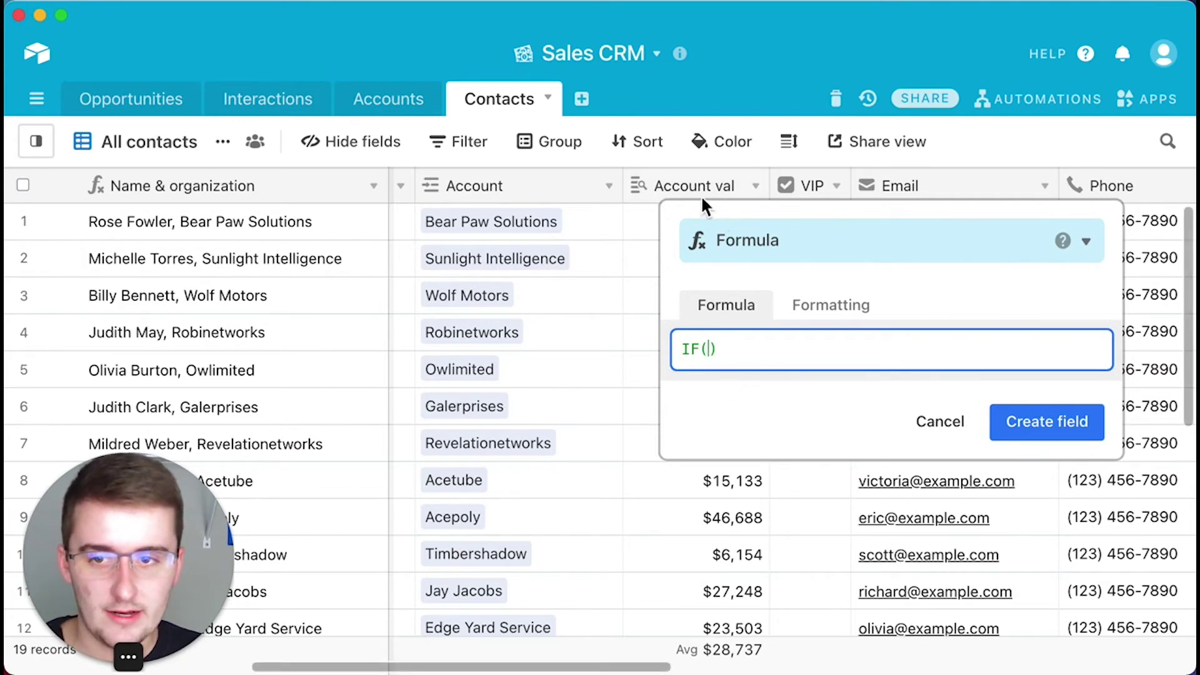
type("acc")
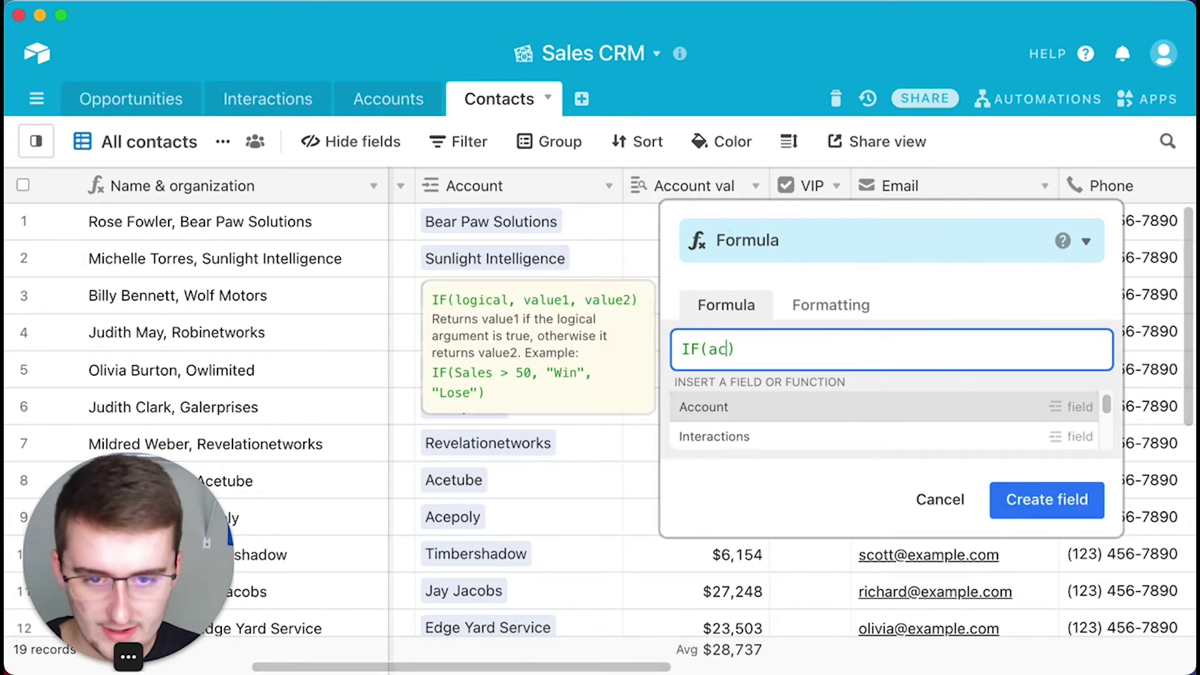
left_click(724, 441)
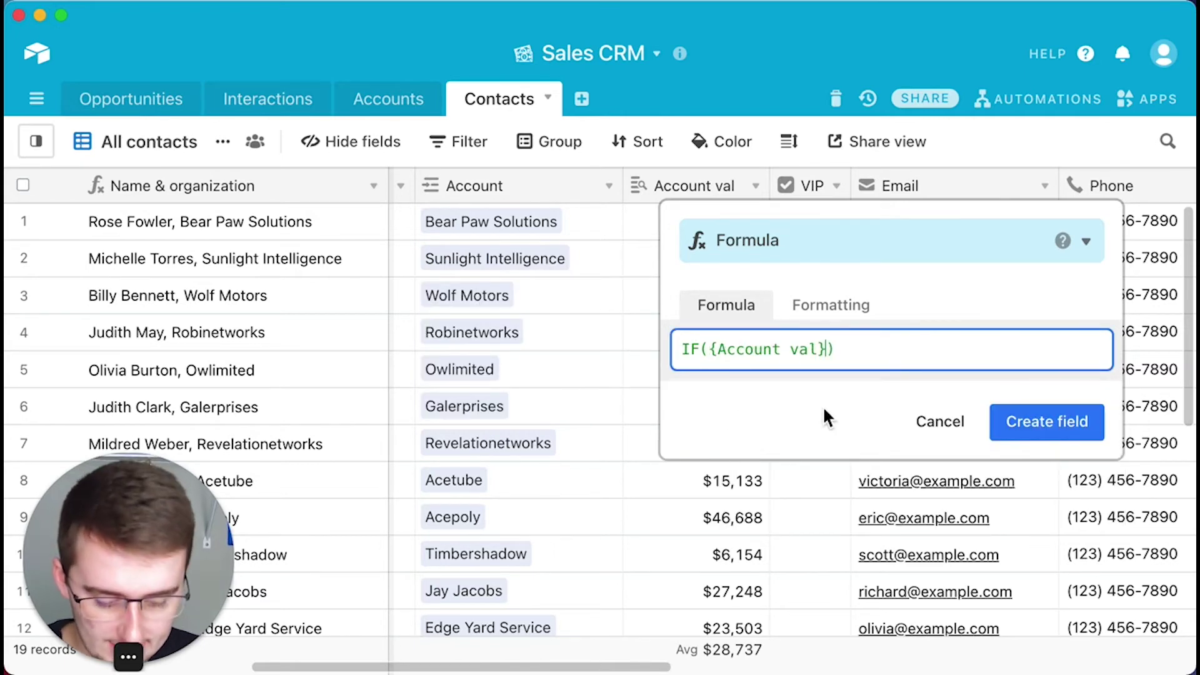
type(">")
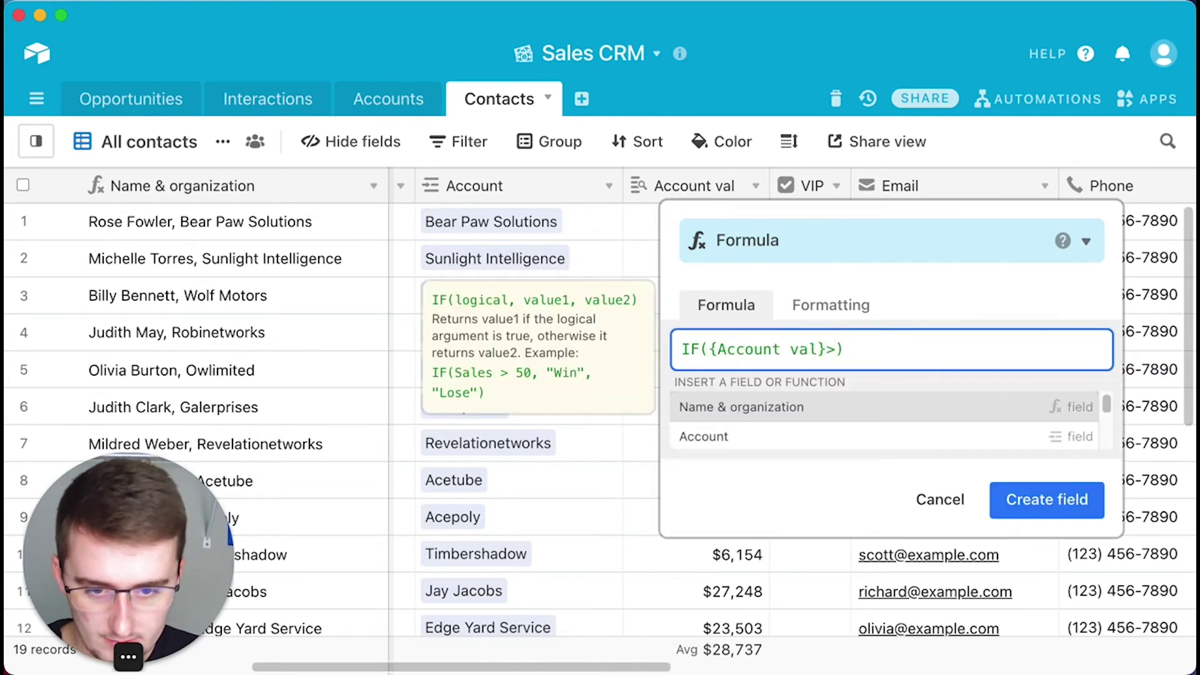
type("287")
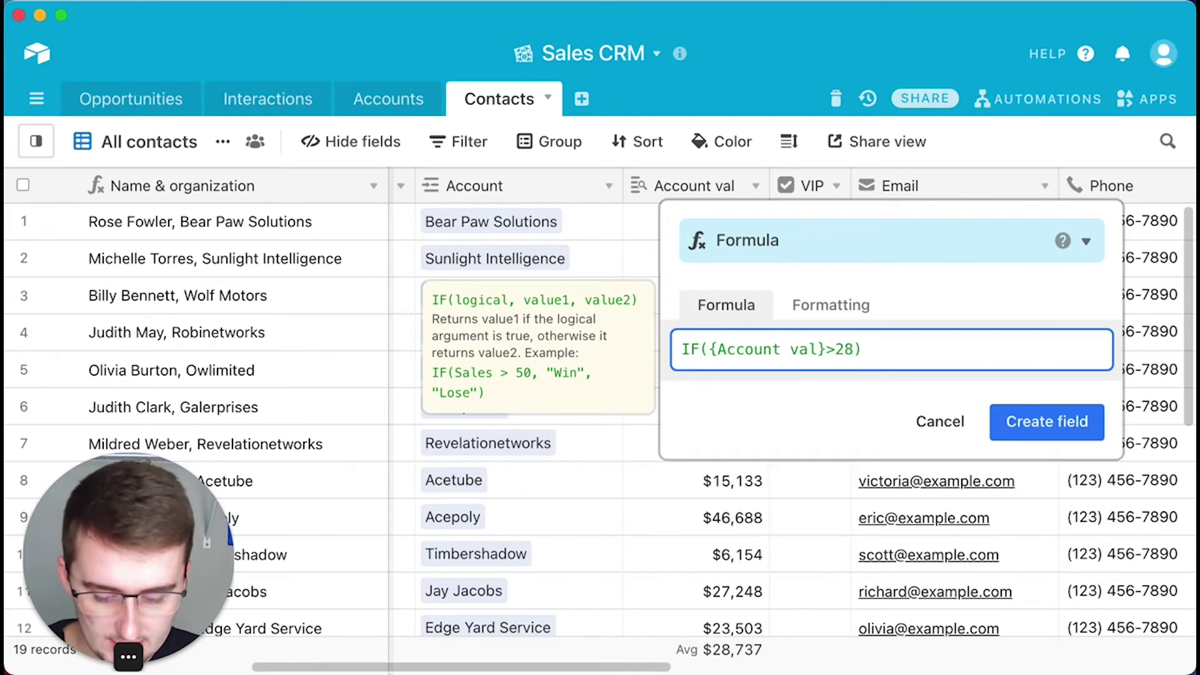
type("37")
Complete the IF formula with "High" as the true result and "low" as the false result, and create the field
type(",\"")
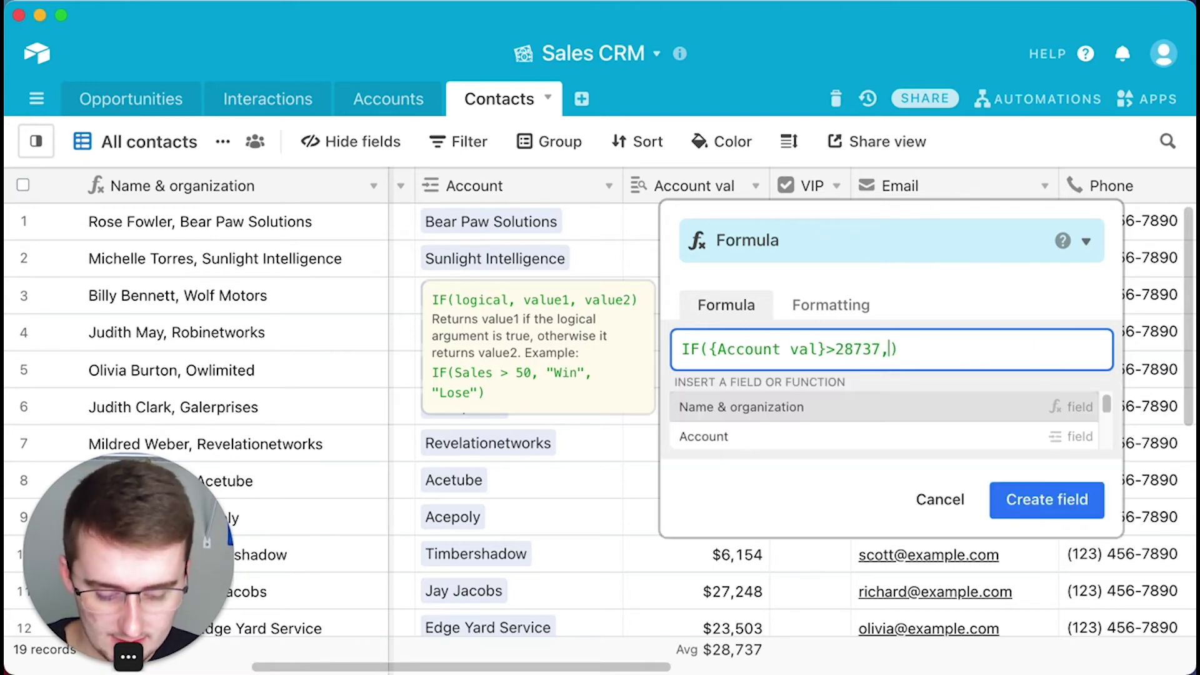
type("High\"")
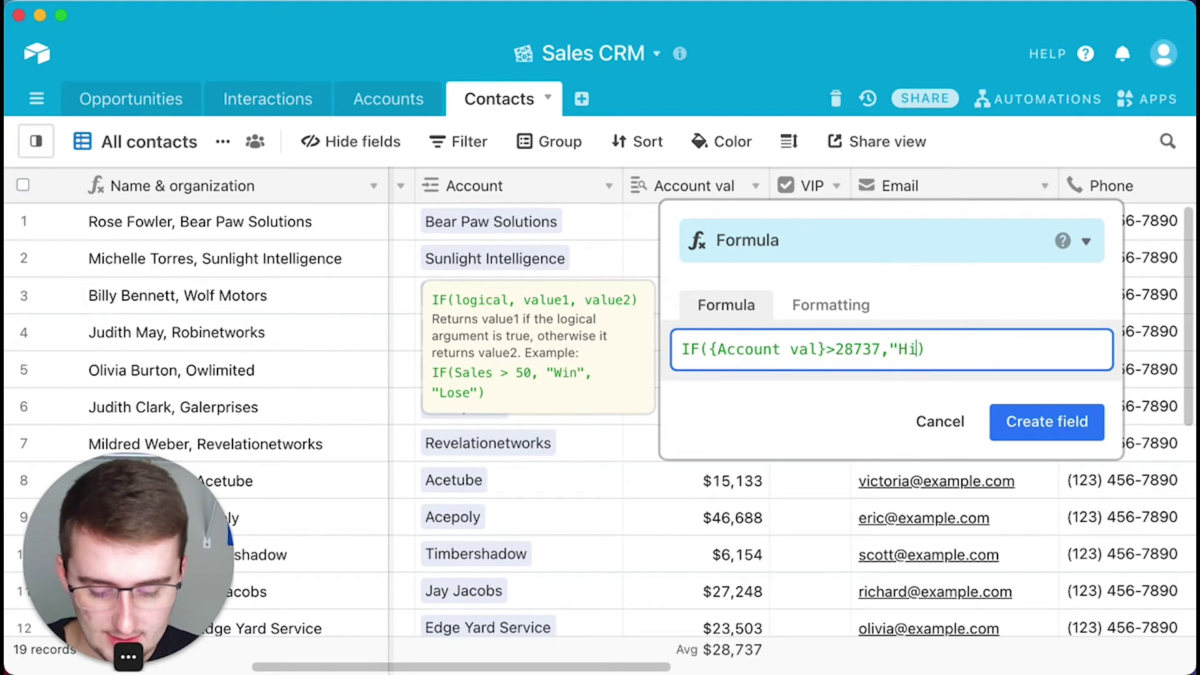
type(",\"low")
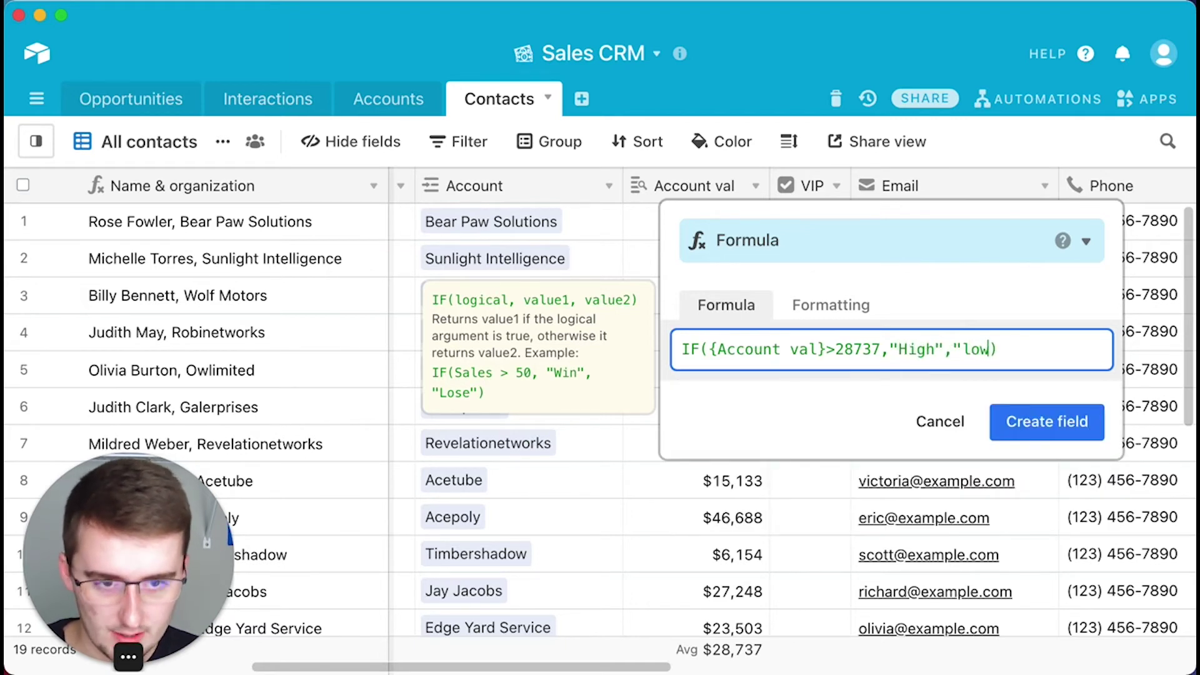
type("\"")
left_click(1078, 505)
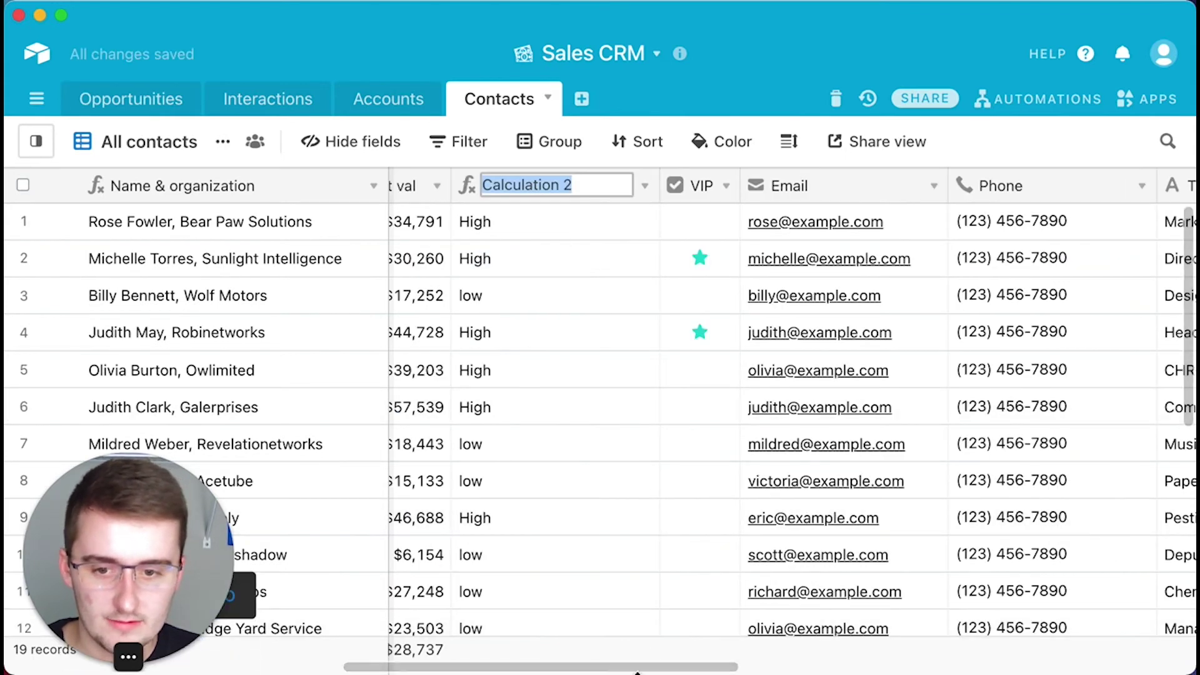
Name the new formula field Priority
left_click_drag(638, 670, 580, 670)
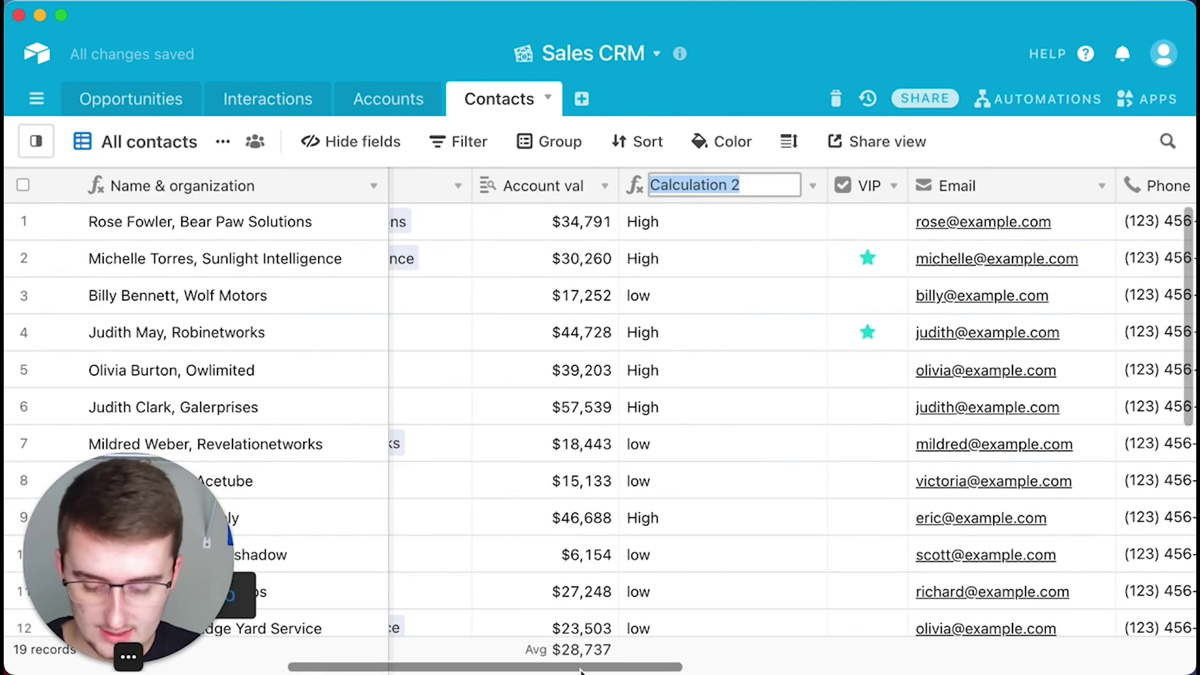
type("Prio")
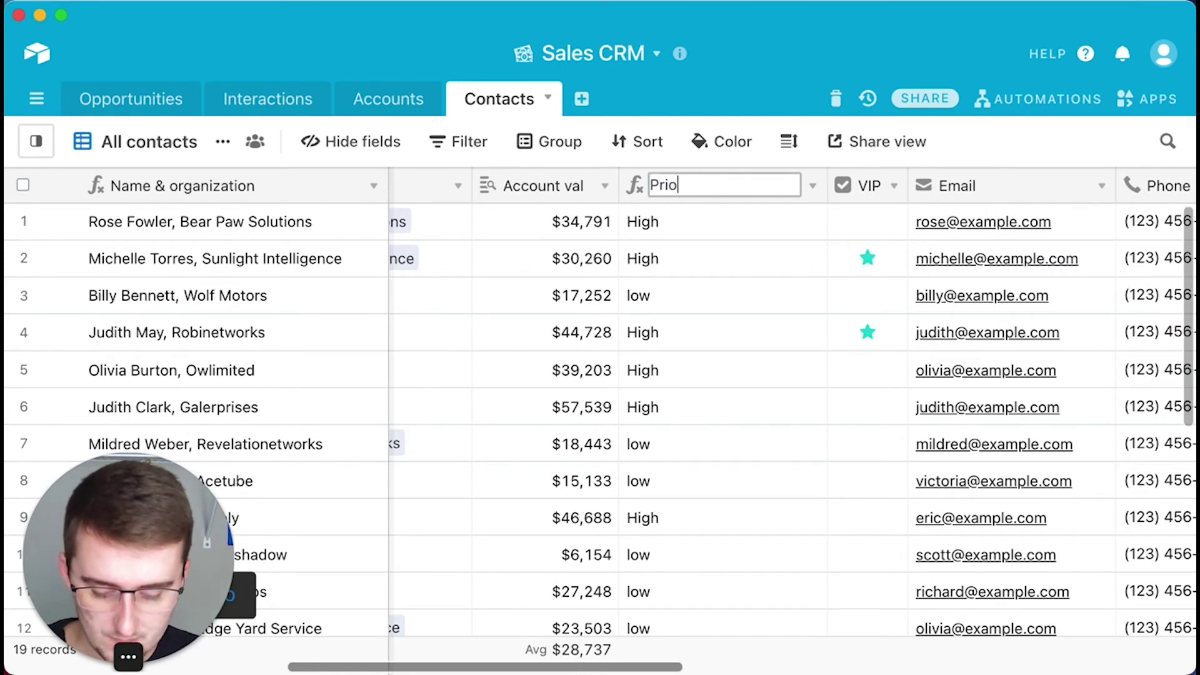
type("rity")
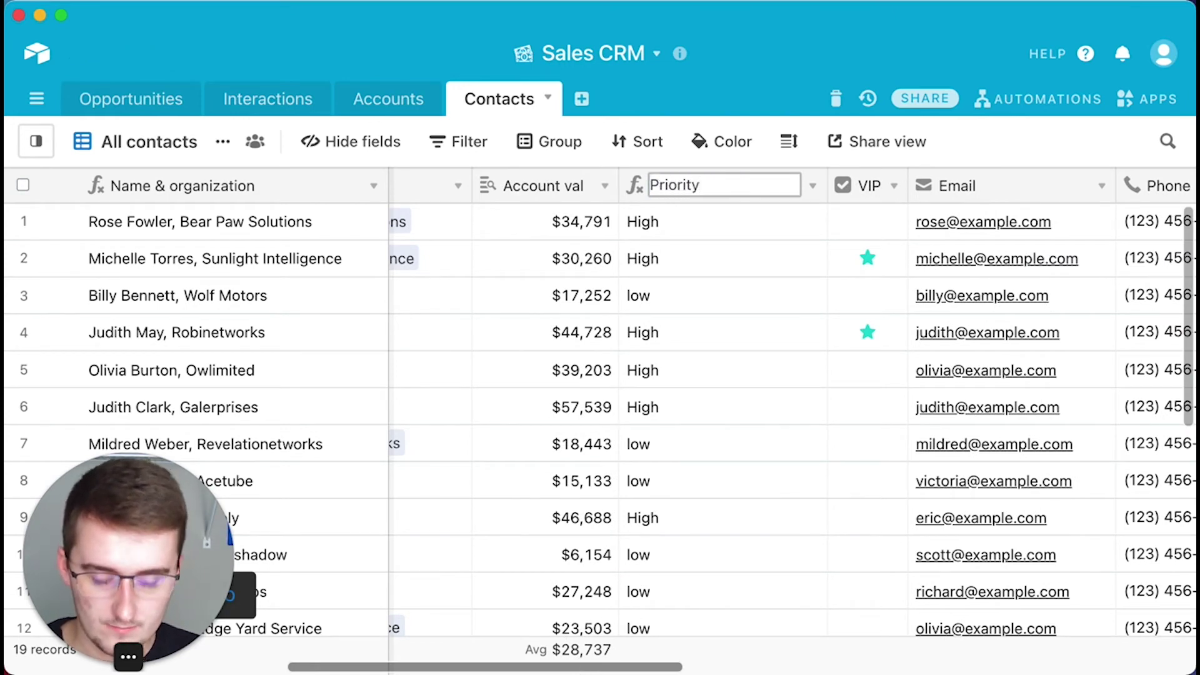
left_click(758, 521)
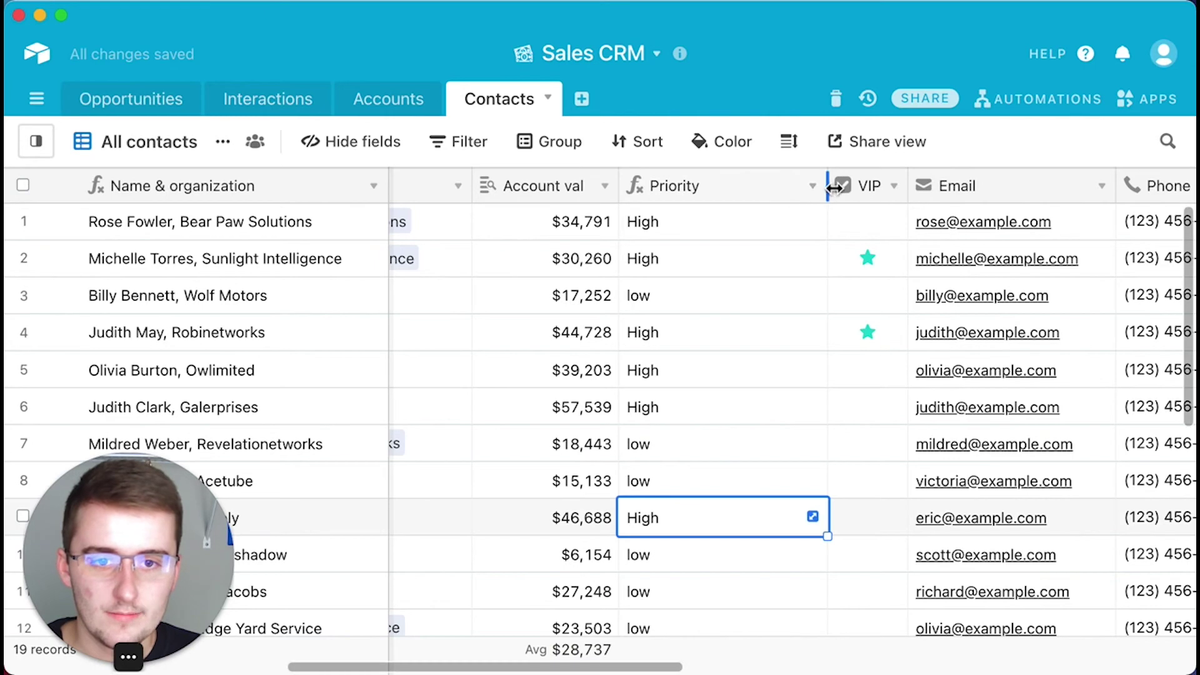
Narrow the Priority column to roughly the width of its heading
left_click_drag(826, 187, 751, 201)
left_click_drag(660, 667, 601, 672)
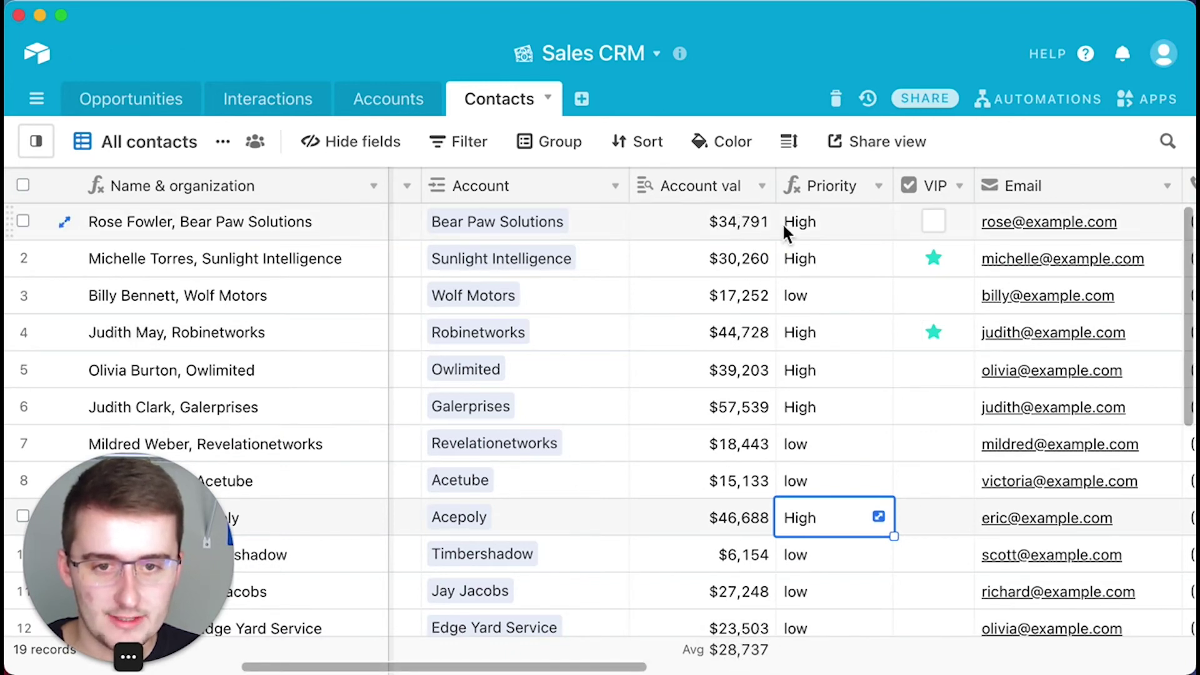
Compare the Account val amounts with the Priority ratings for several contacts, including those of Bear Paw Solutions, Wolf Motors and Acetube
left_click_drag(738, 225, 828, 266)
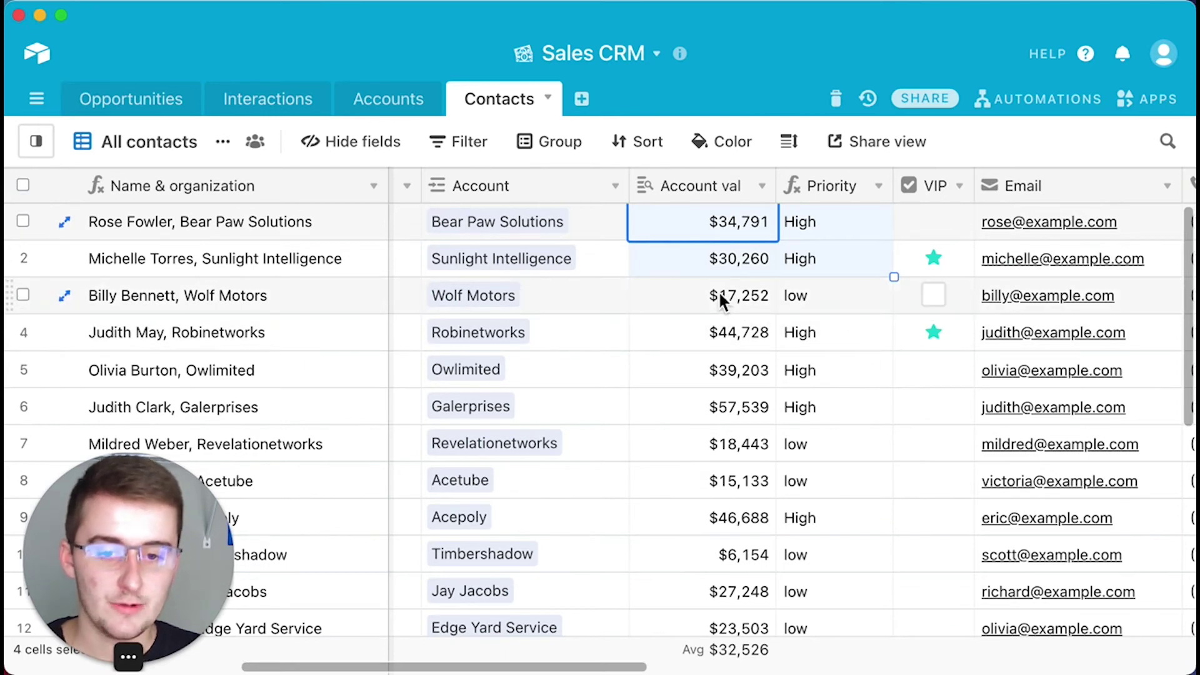
left_click_drag(722, 299, 847, 315)
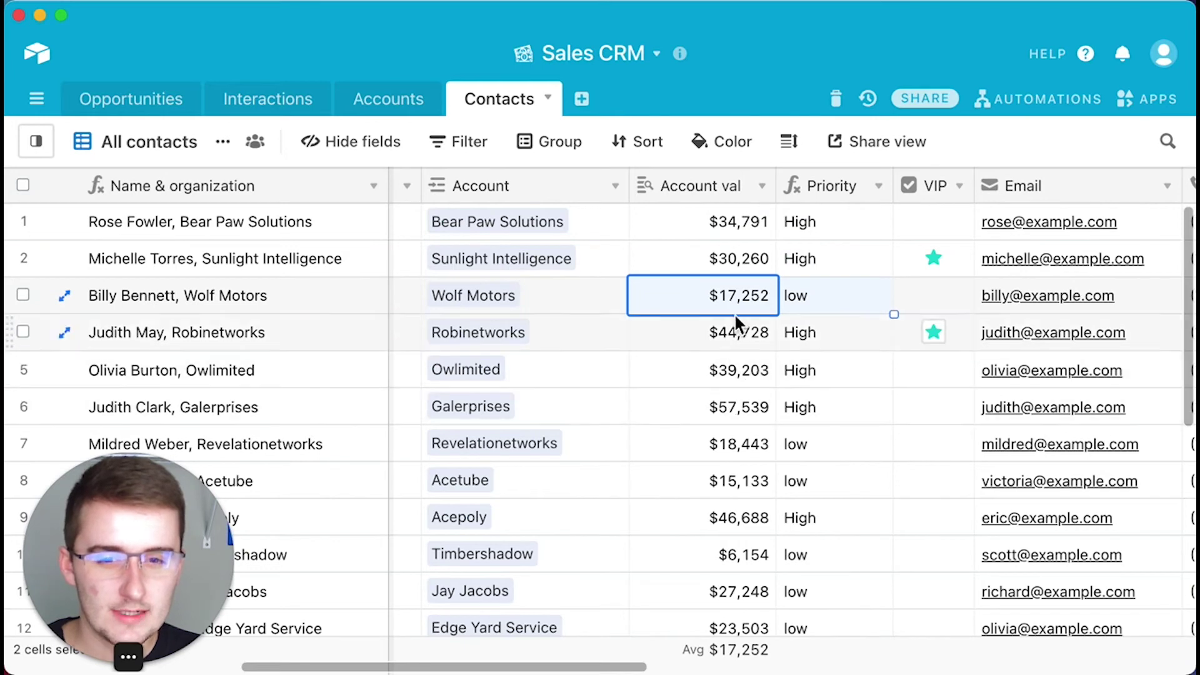
left_click(730, 443)
left_click_drag(792, 444, 744, 481)
left_click(850, 494)
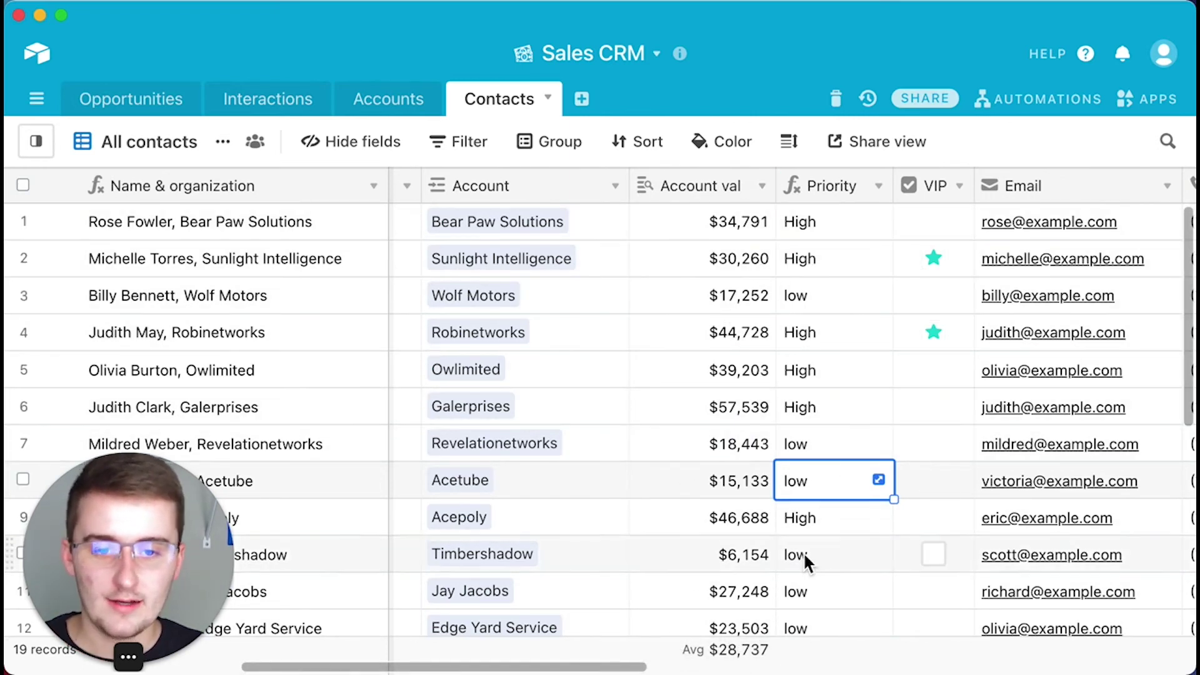
left_click(878, 187)
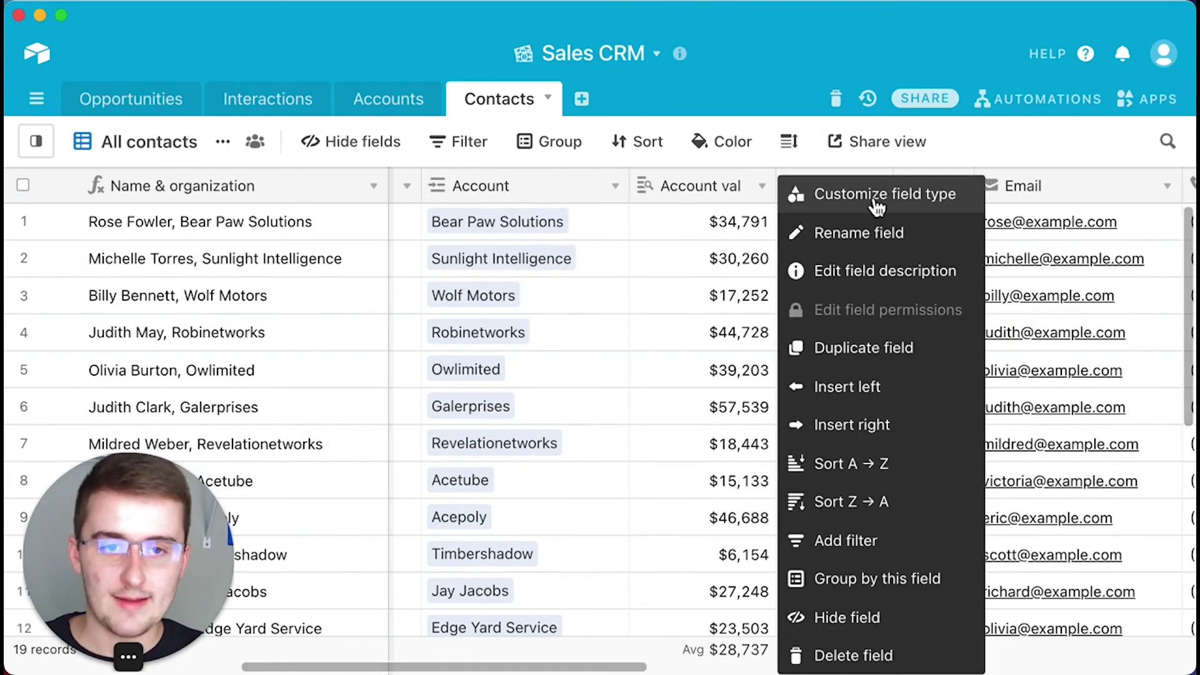
left_click(726, 280)
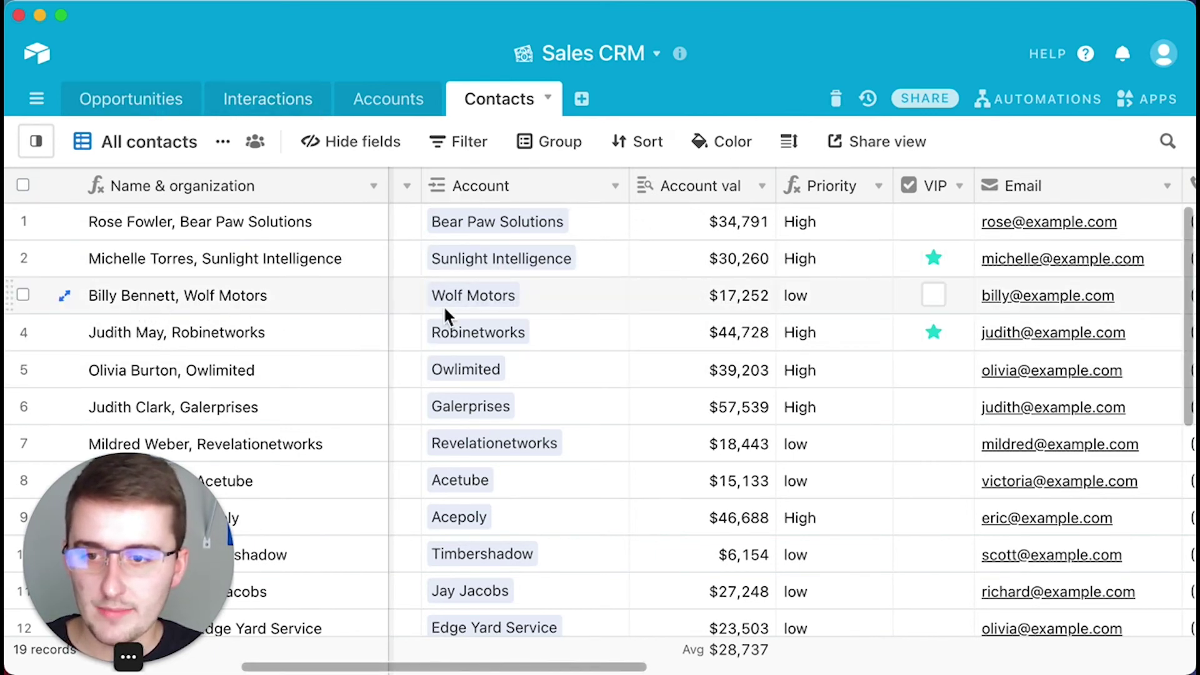
In the Opportunities table, link the unnamed third record to the existing Wolf Motors account
left_click(131, 107)
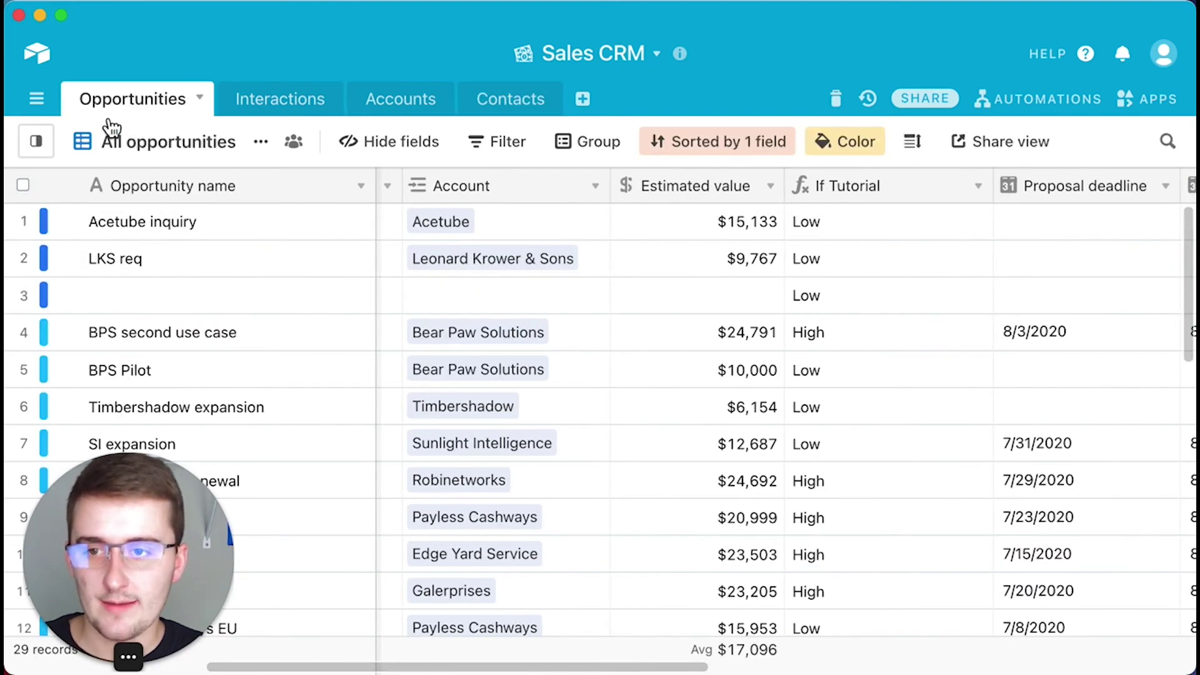
left_click(175, 297)
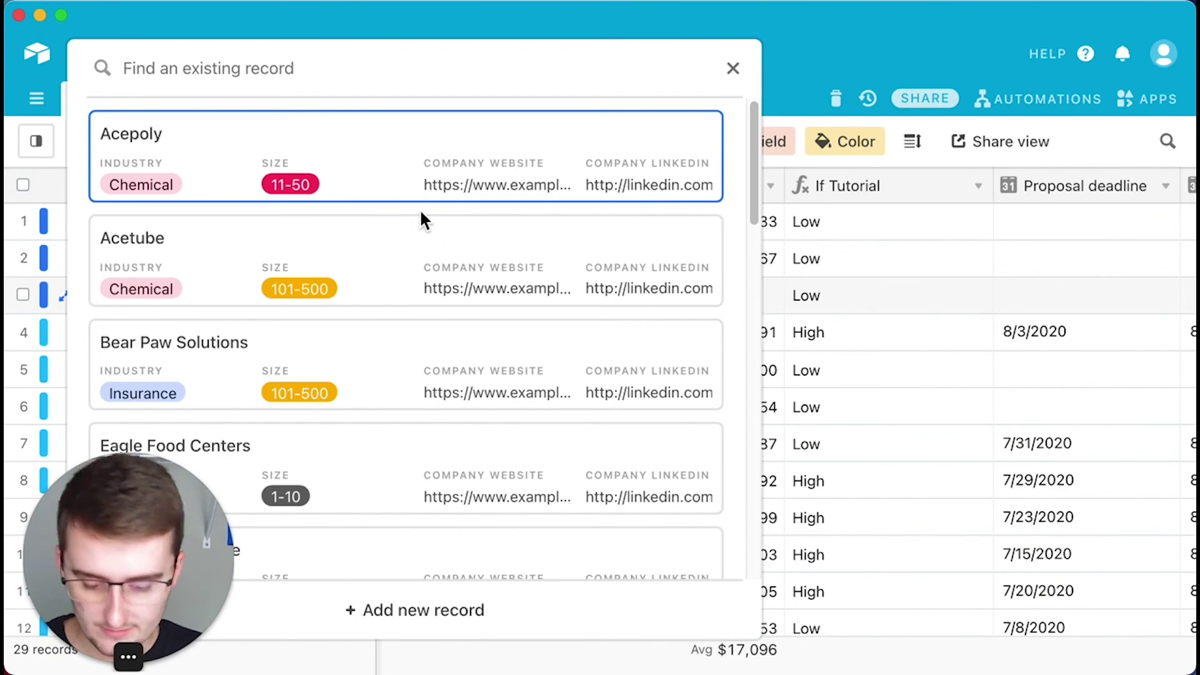
type("ben")
key("BackSpace")
key("BackSpace")
key("BackSpace")
type("mot")
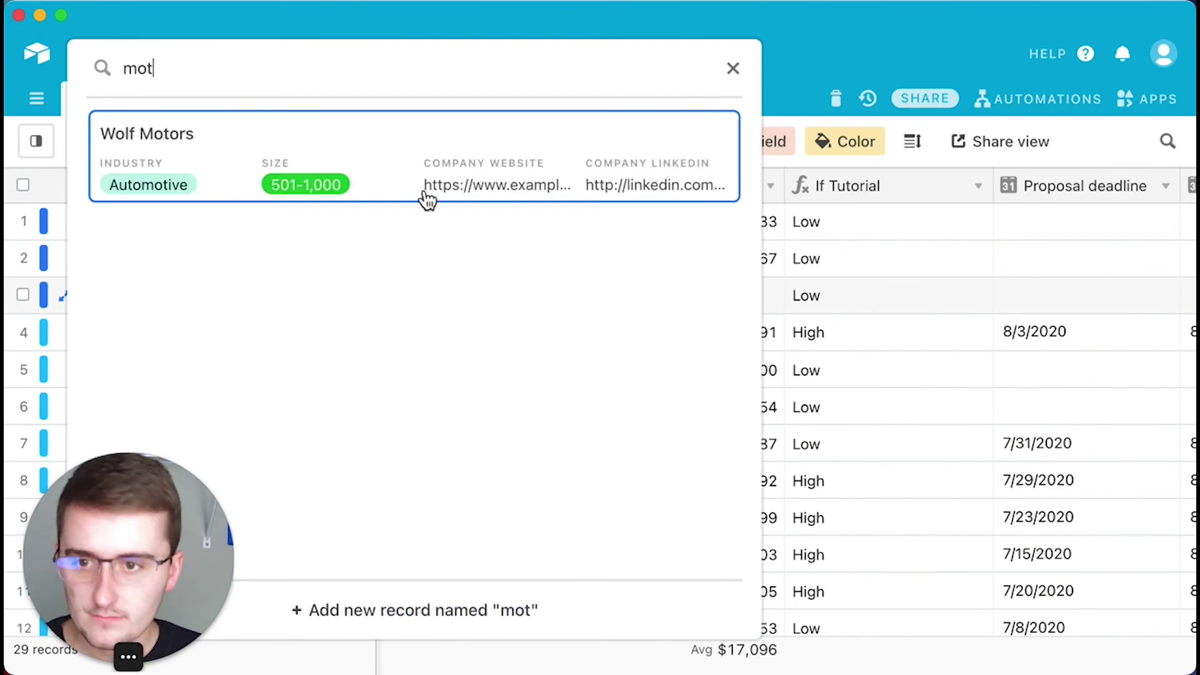
left_click(388, 185)
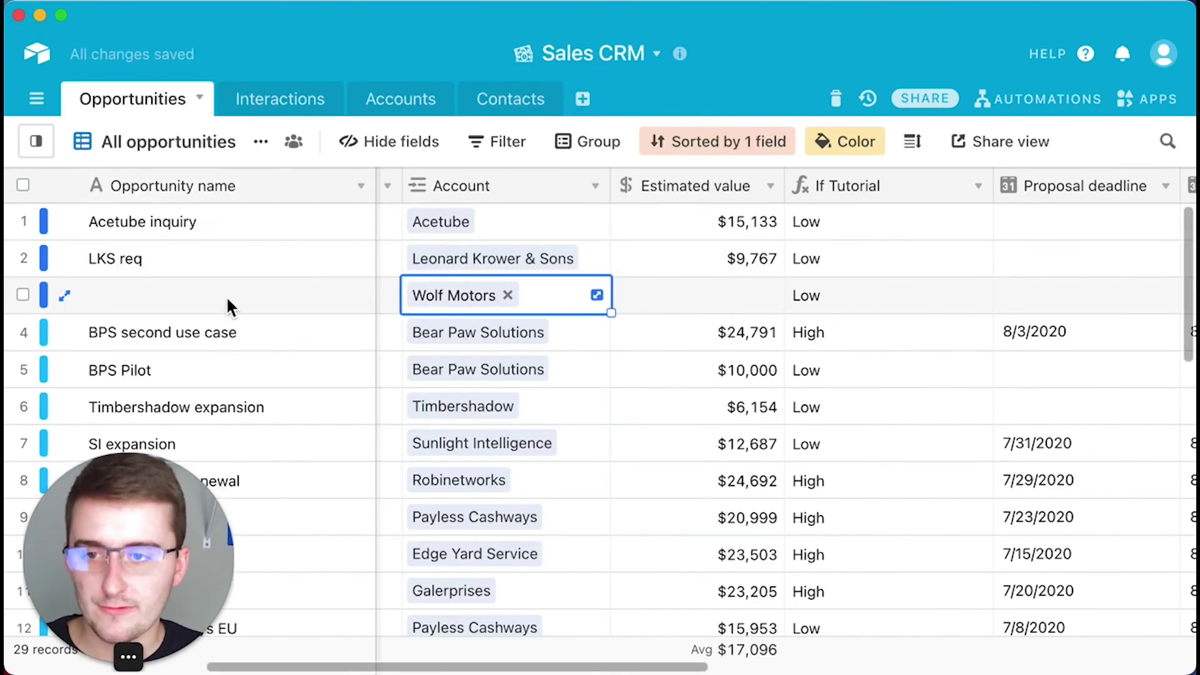
Set the estimated value of the unnamed Wolf Motors opportunity to $500,000
left_click(695, 298)
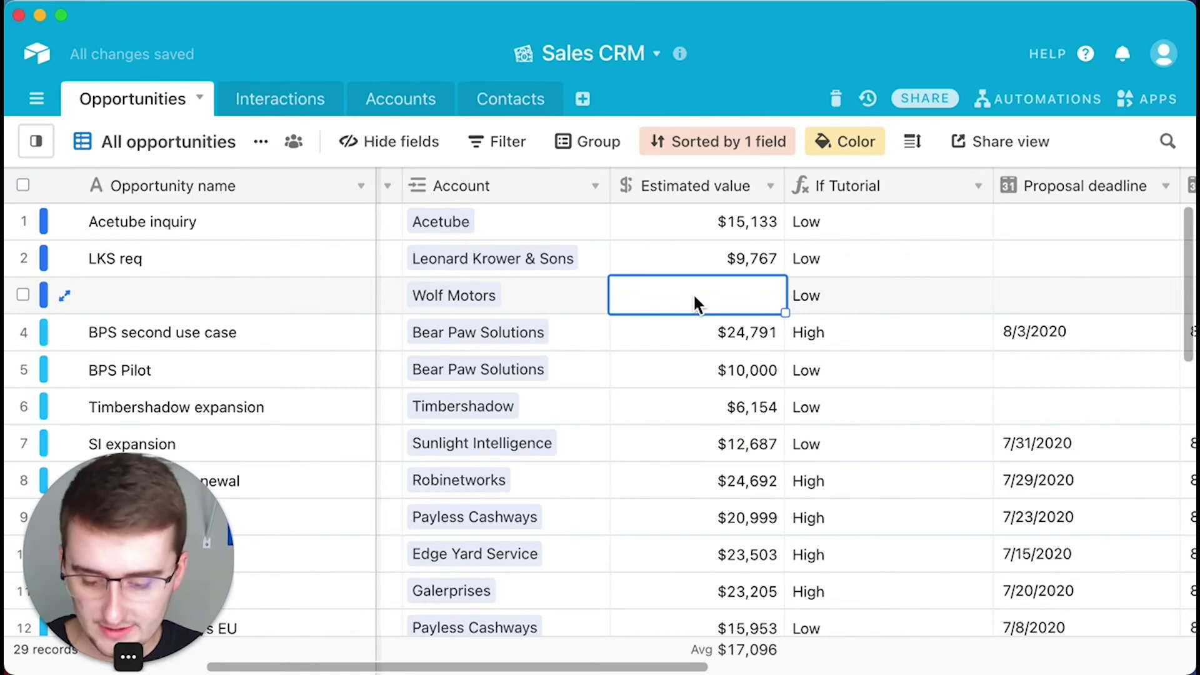
type("500000")
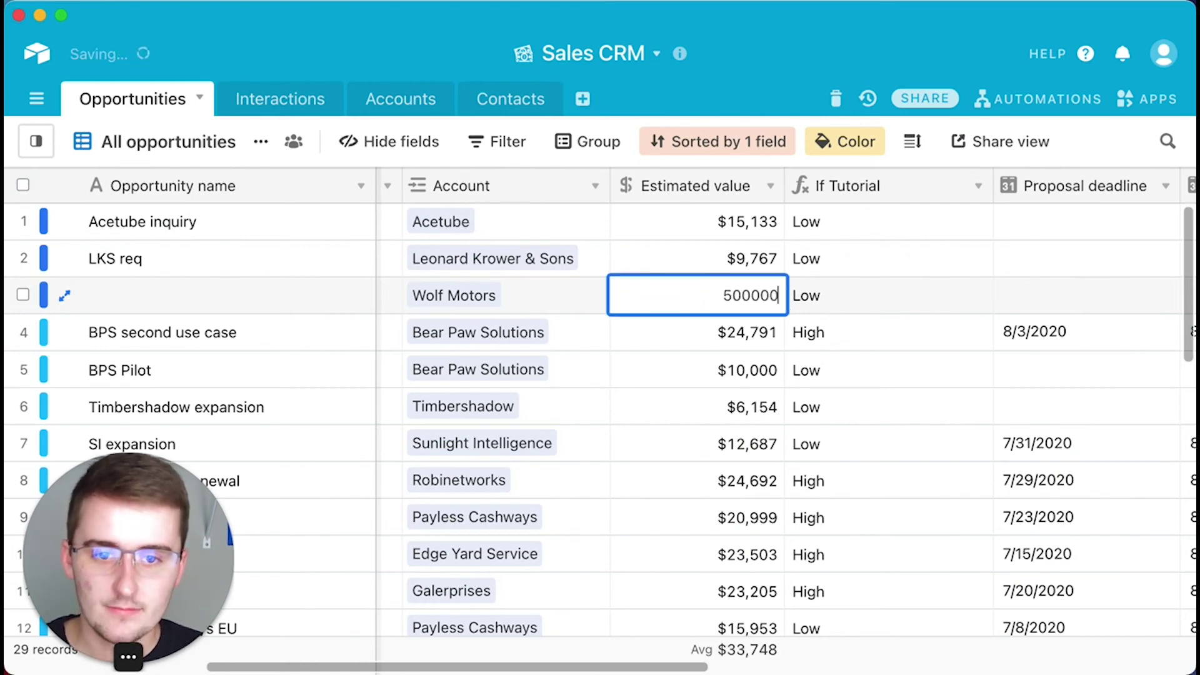
left_click(658, 383)
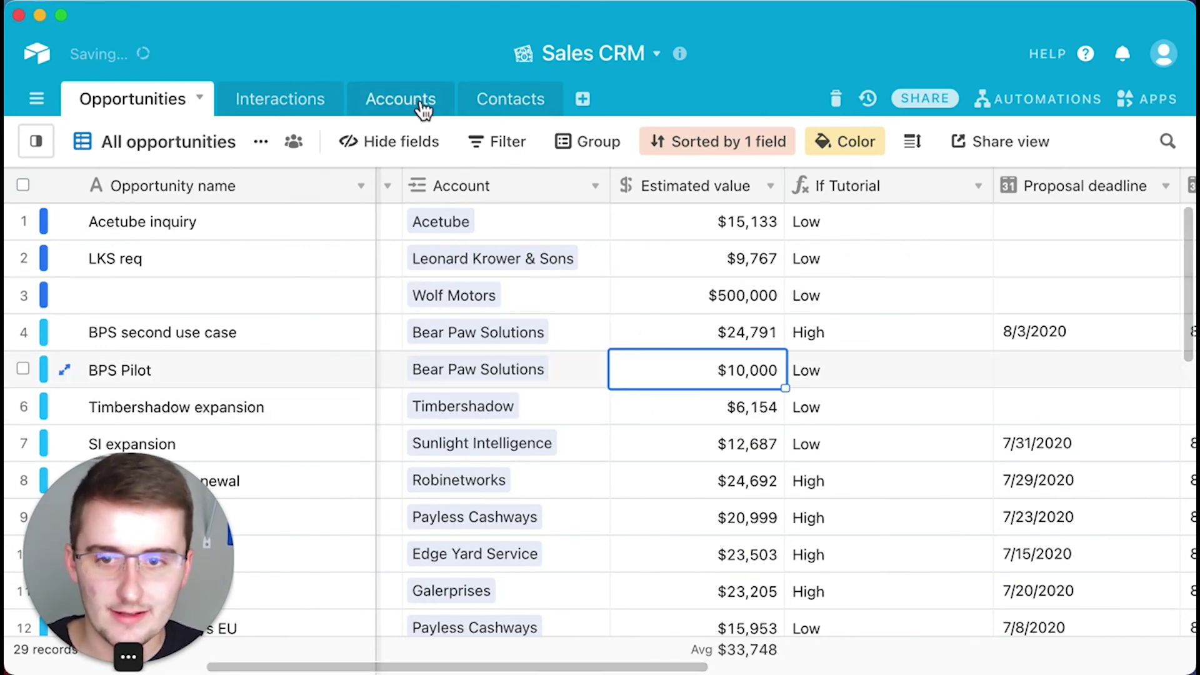
Check the Account val and Priority of the Wolf Motors contact in the Contacts table
left_click(487, 106)
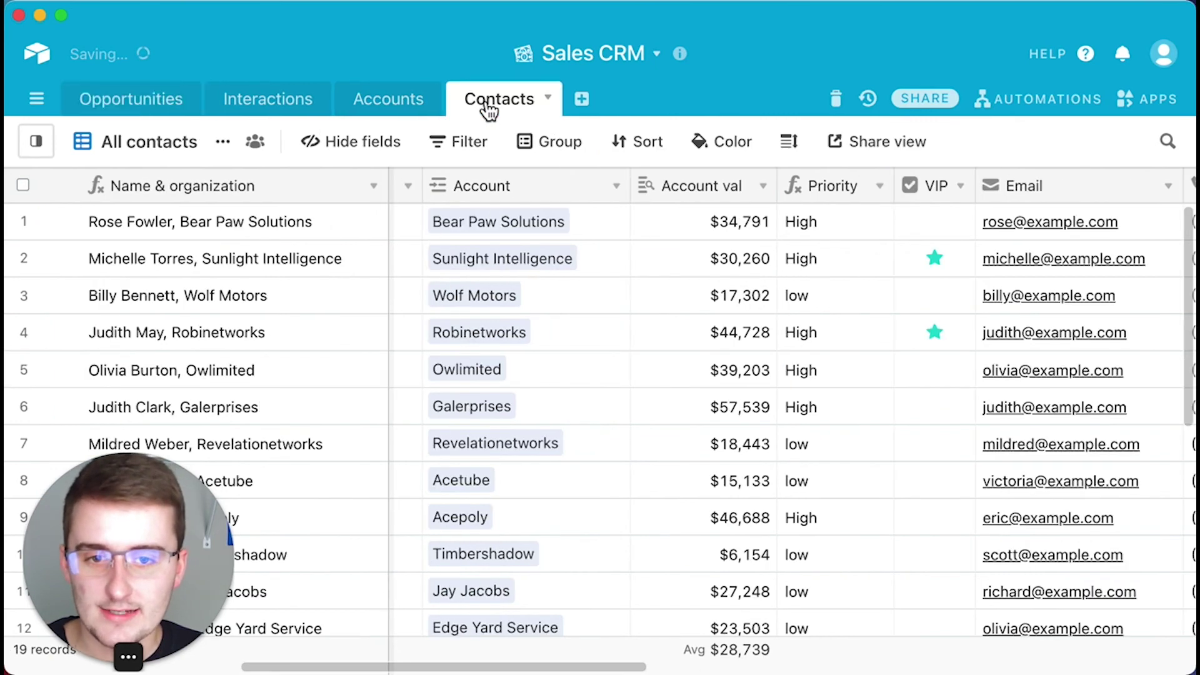
left_click(762, 291)
left_click(872, 292)
left_click(736, 305)
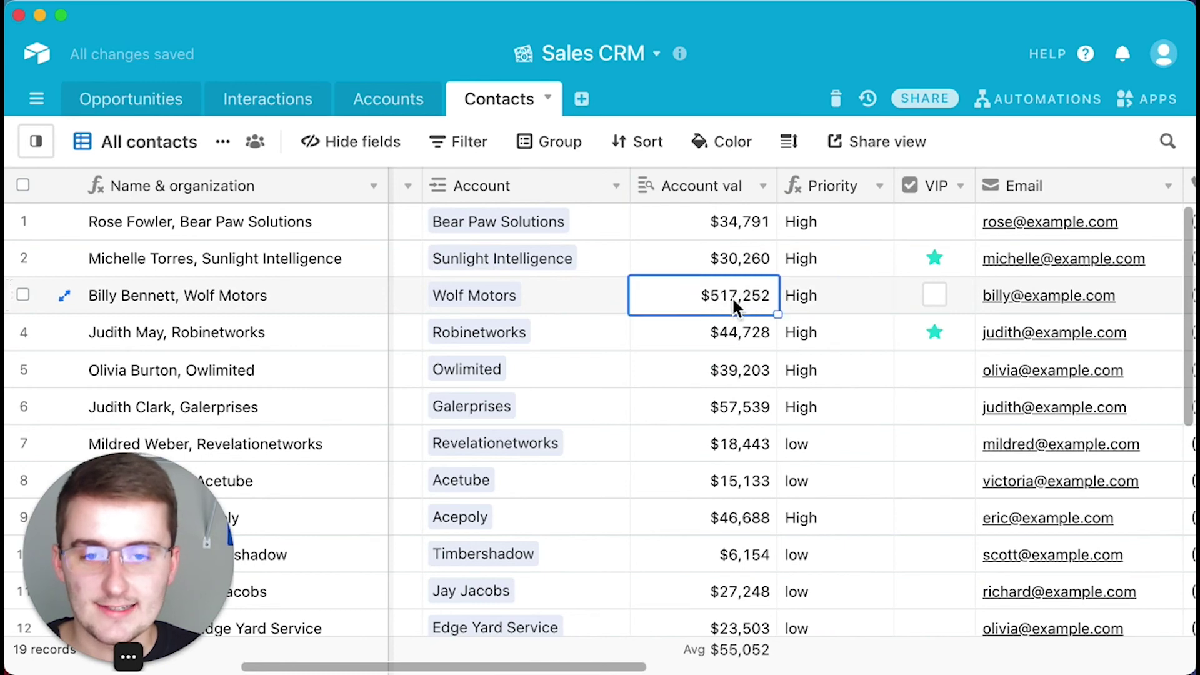